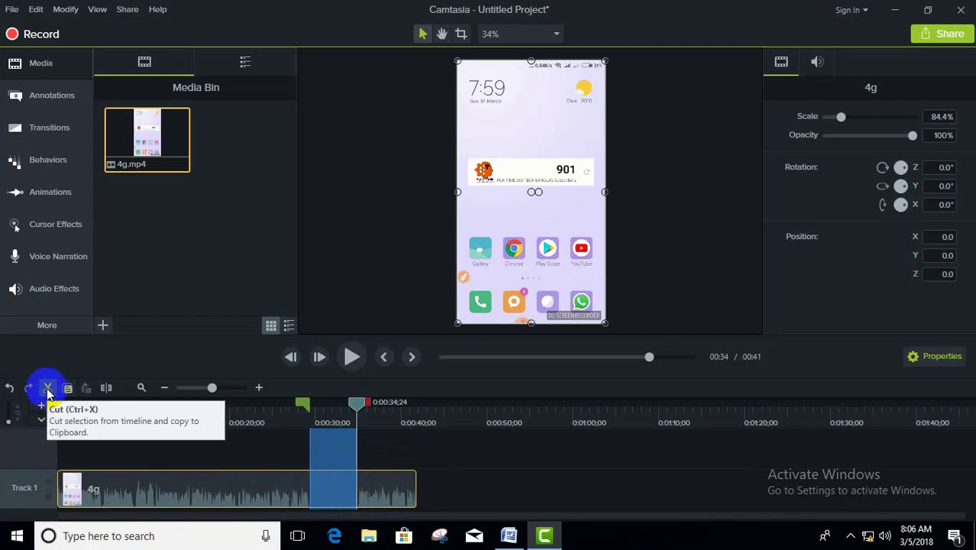
Step: Cut the selected section from 0:00:29;12 to 0:00:34;24 out of the 4g clip, keeping the clip at the timeline start
click(48, 389)
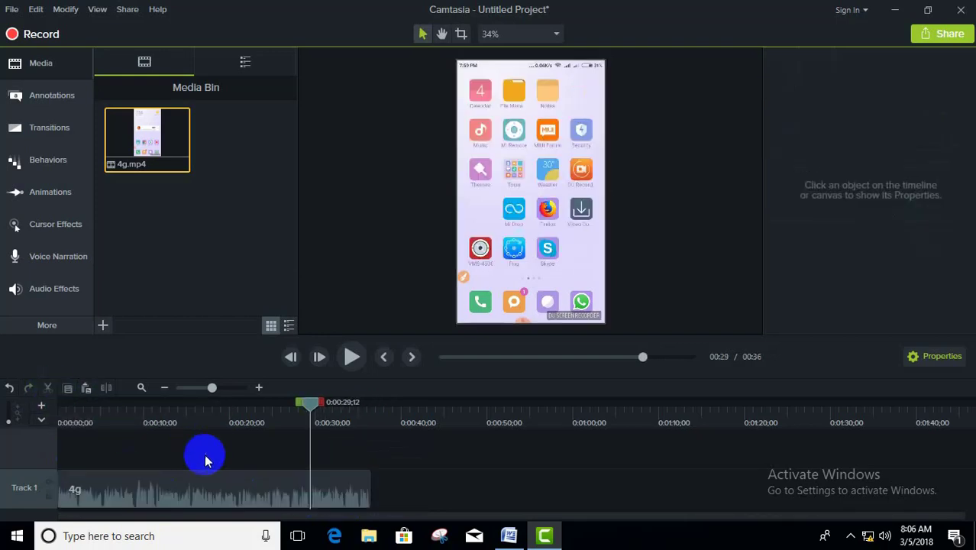
drag(327, 487, 351, 493)
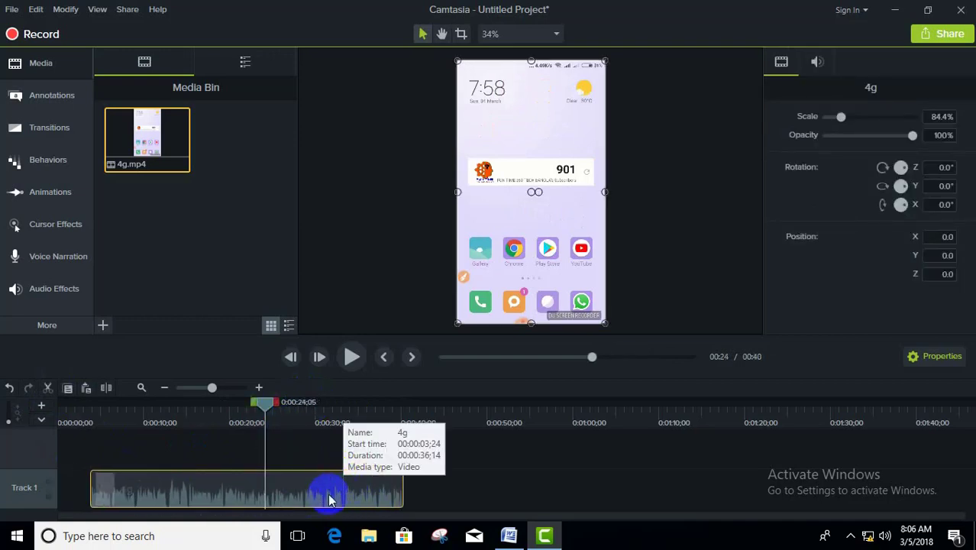
drag(362, 498, 283, 497)
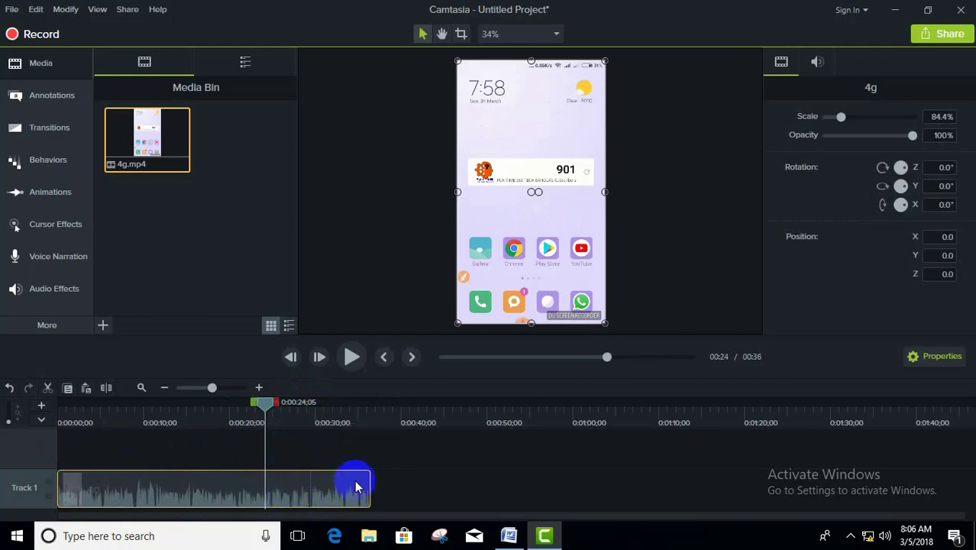
Step: Split the 4g clip at 0:00:29;00 and select the part after the split
drag(267, 415, 296, 428)
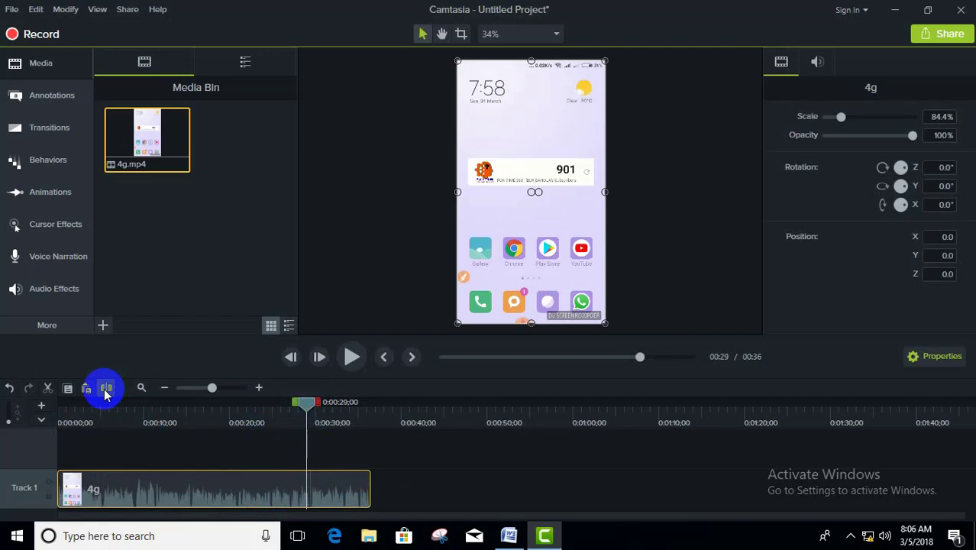
click(107, 391)
mouse_move(334, 489)
mouse_down()
mouse_move(422, 497)
mouse_move(200, 488)
mouse_move(376, 488)
mouse_move(330, 486)
mouse_up()
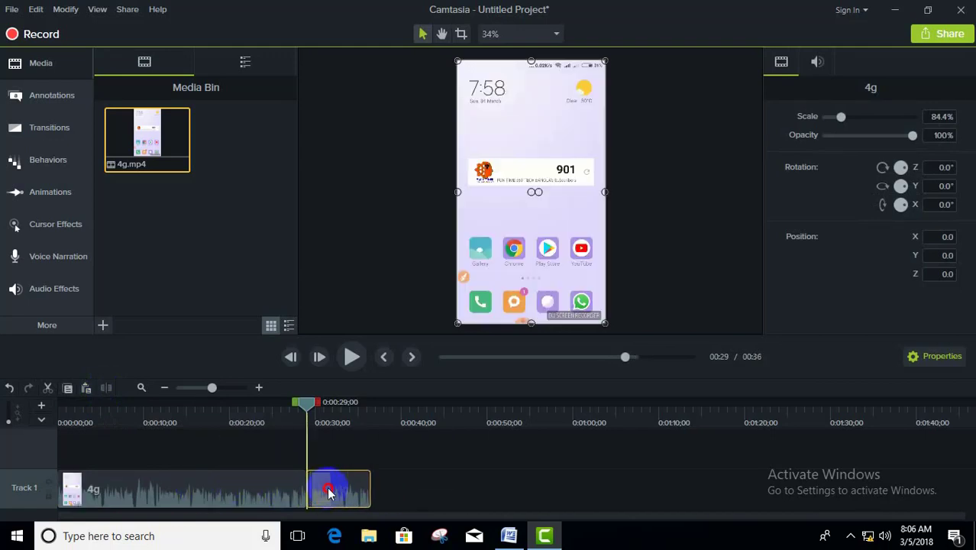
Step: Undo the split so the 4g clip is one piece again
click(8, 390)
click(7, 389)
click(8, 390)
click(8, 389)
click(8, 391)
Step: Cut the section from 0:00:20;23 to 0:00:23;28 out of the 4g clip and select the remaining clip
drag(305, 403, 267, 405)
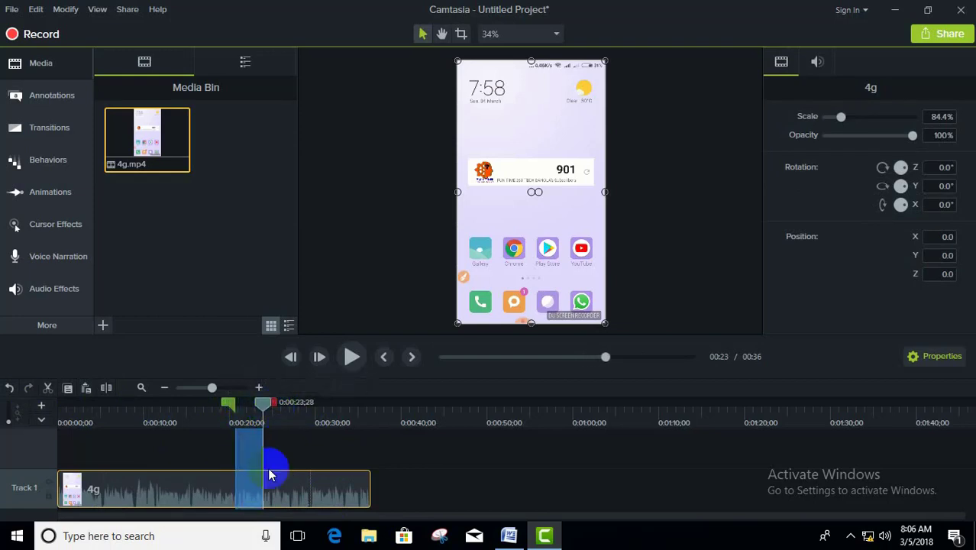
click(47, 389)
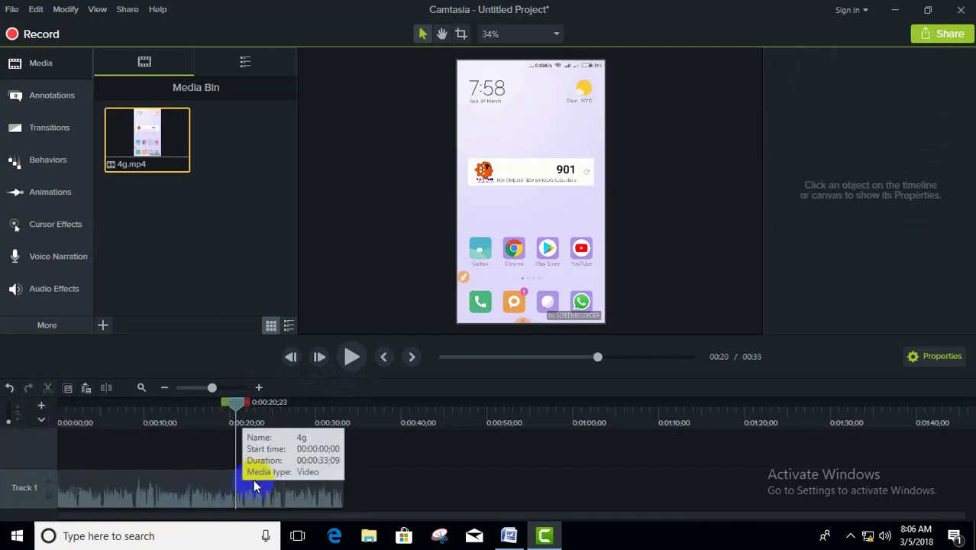
drag(261, 492, 207, 496)
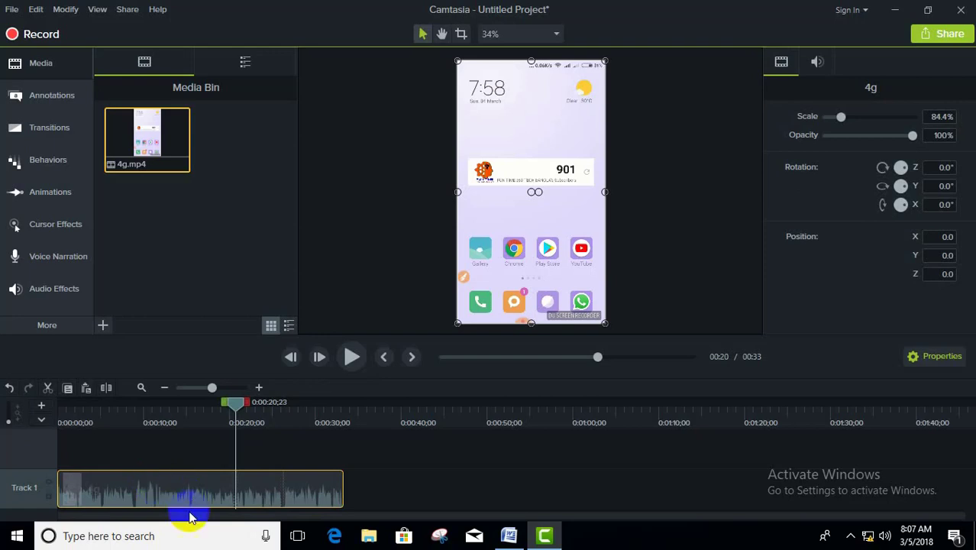
Step: Apply the Noise Removal audio effect to the 4g clip and slightly raise its audio level on the timeline
click(43, 289)
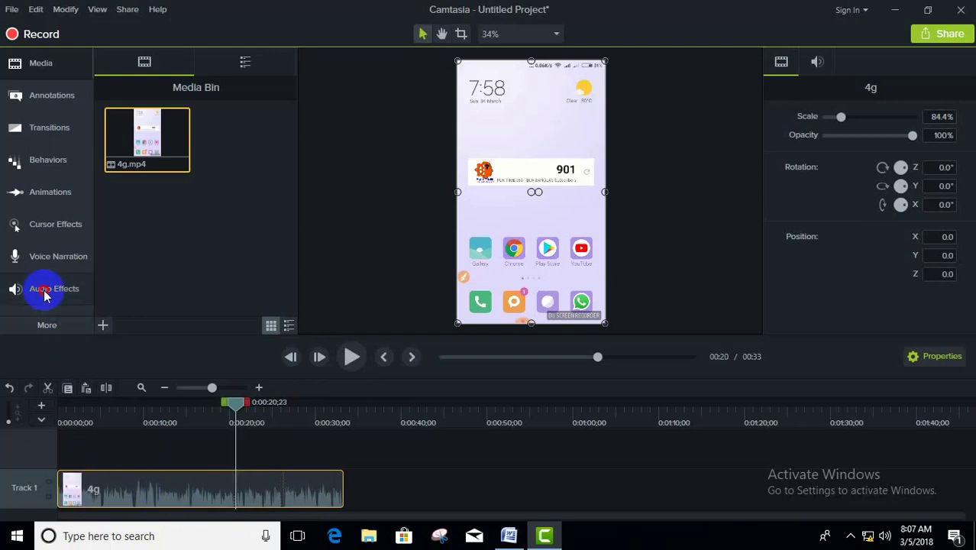
click(142, 99)
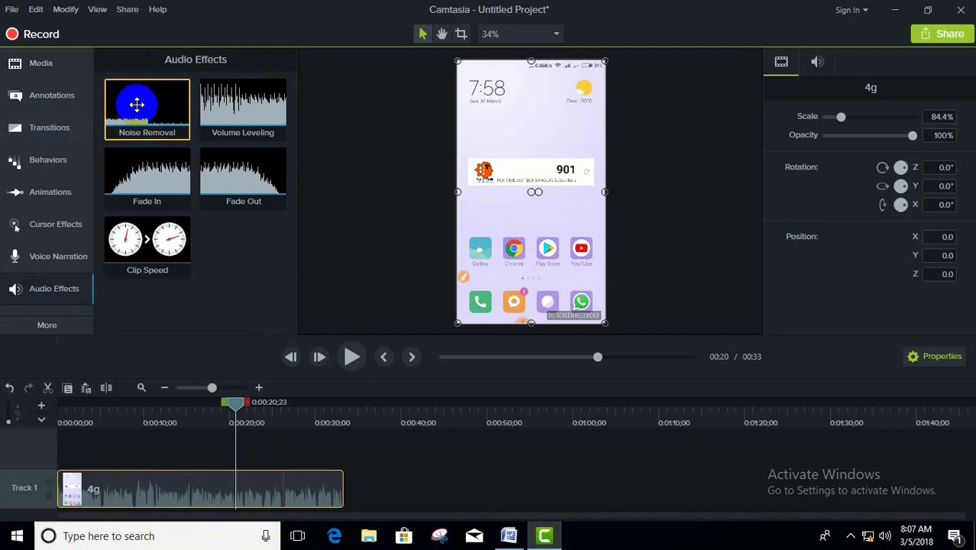
drag(137, 104, 179, 493)
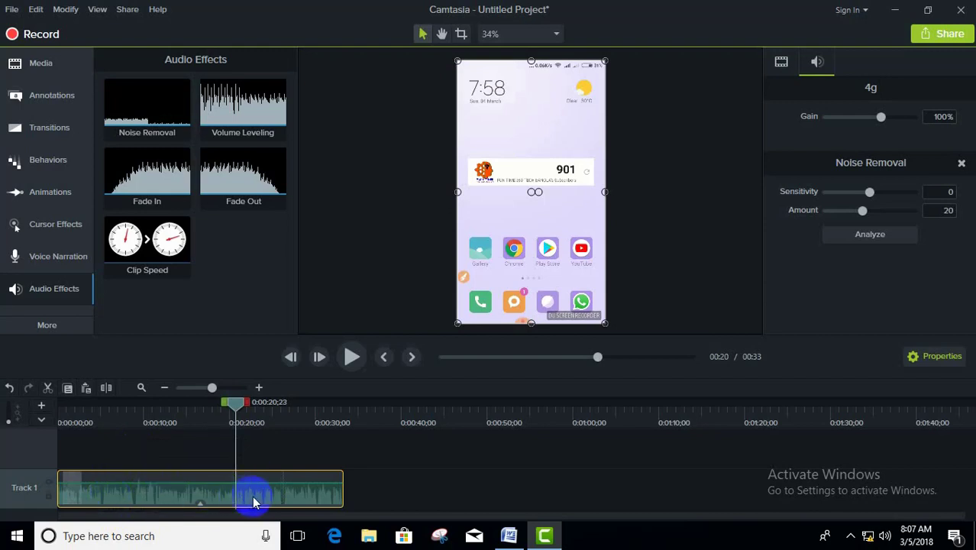
click(176, 100)
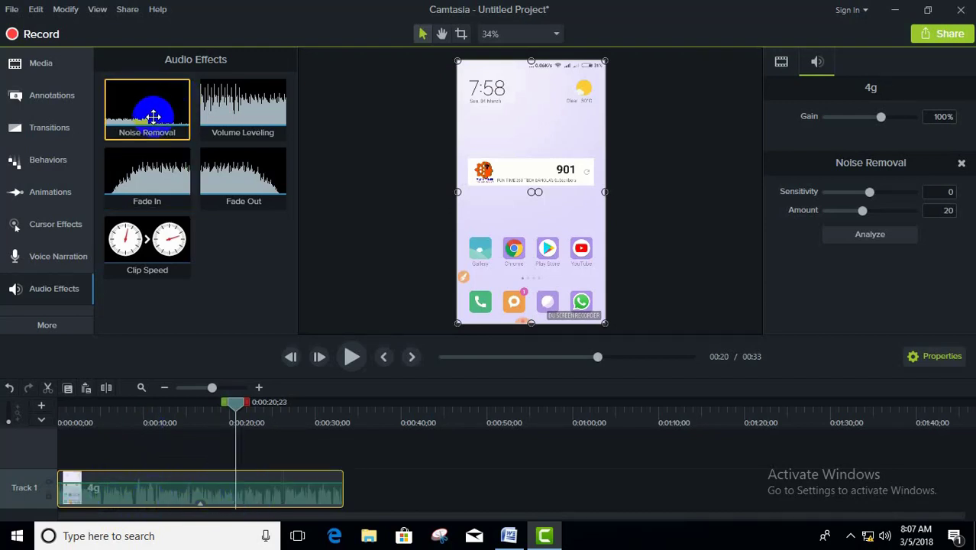
drag(149, 111, 174, 496)
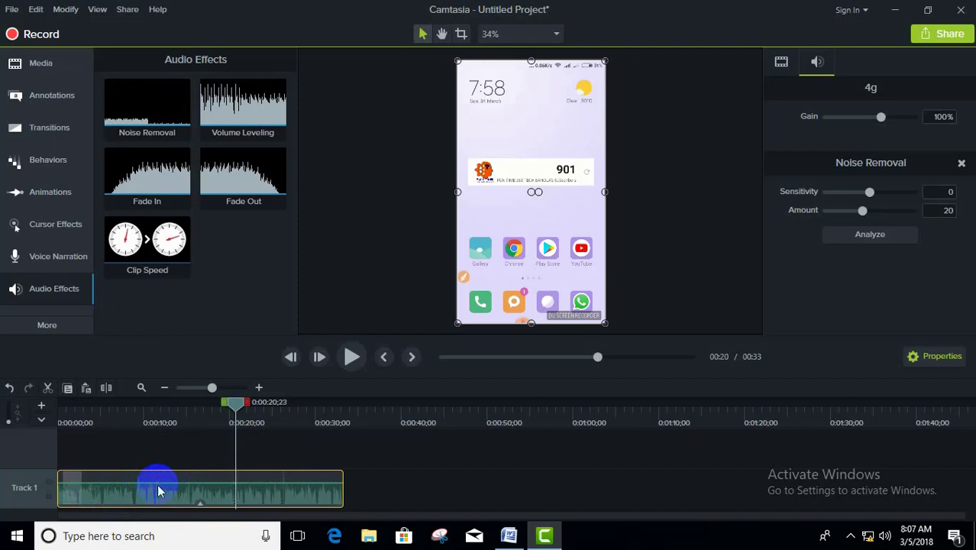
click(207, 484)
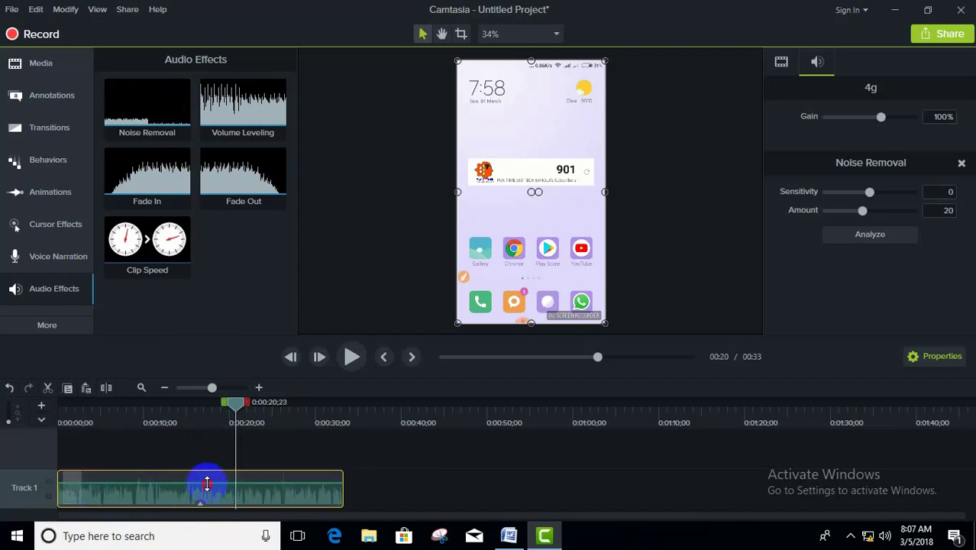
drag(209, 482, 209, 481)
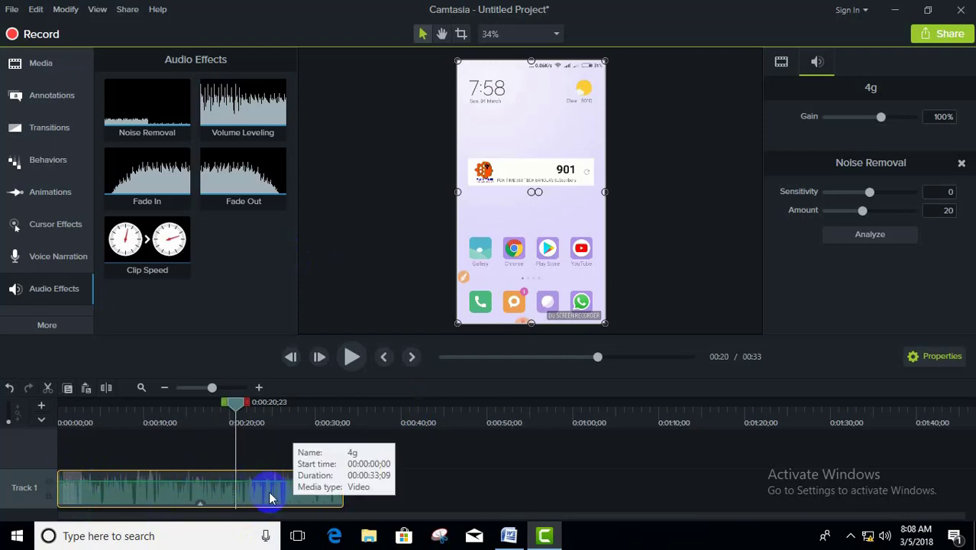
Step: Apply the Volume Leveling audio effect to the 4g clip and play a short stretch to check the sound
click(252, 103)
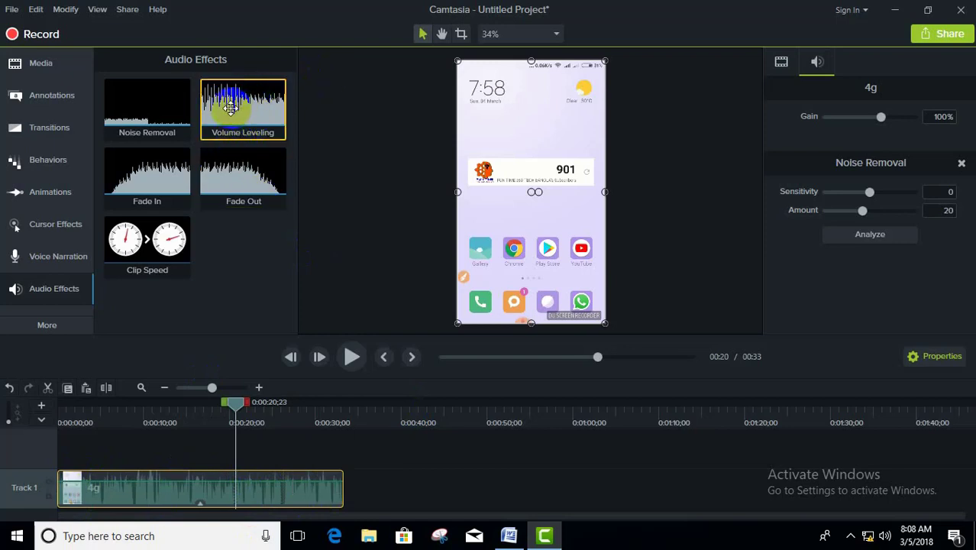
drag(242, 107, 235, 491)
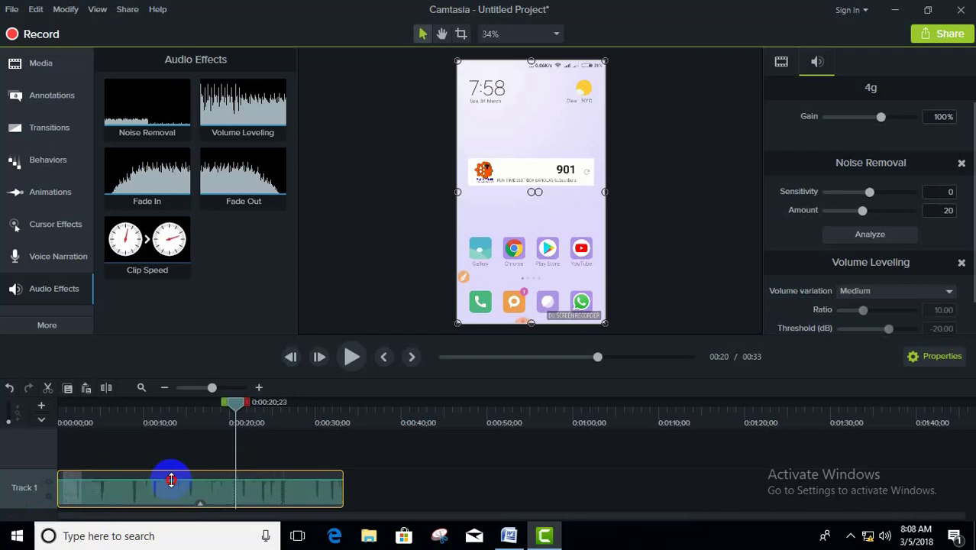
click(354, 356)
click(355, 356)
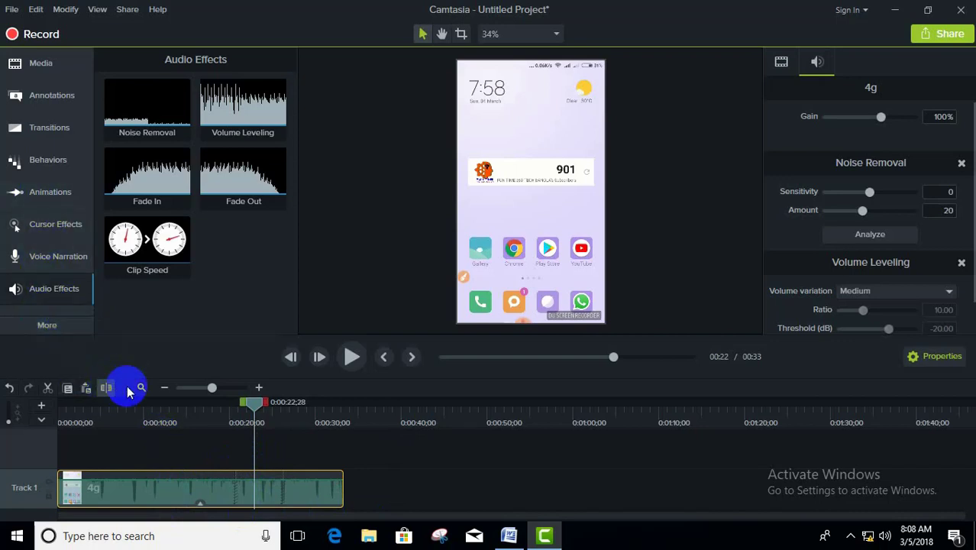
Step: Preview the hata image from the Library and place it on Track 2 above the 4g clip, starting at zero
click(32, 65)
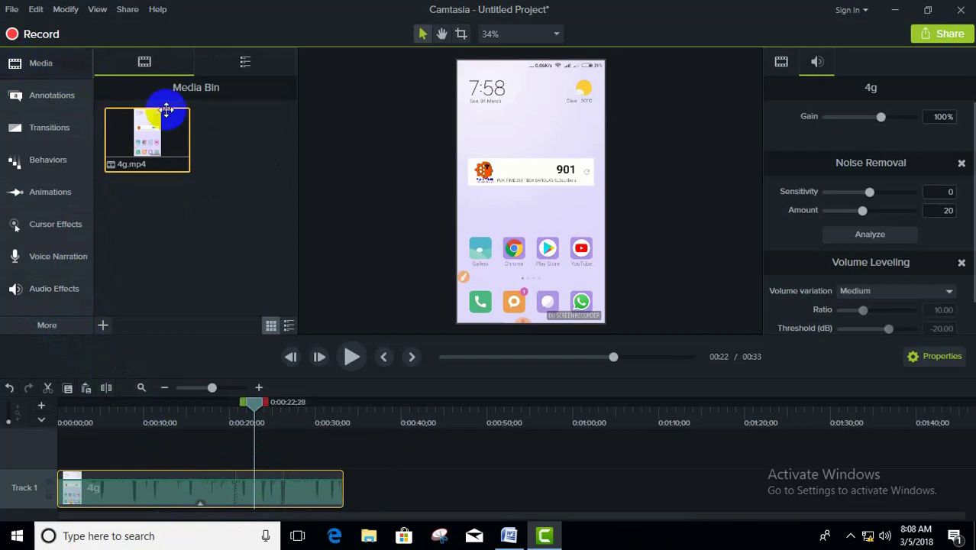
click(245, 62)
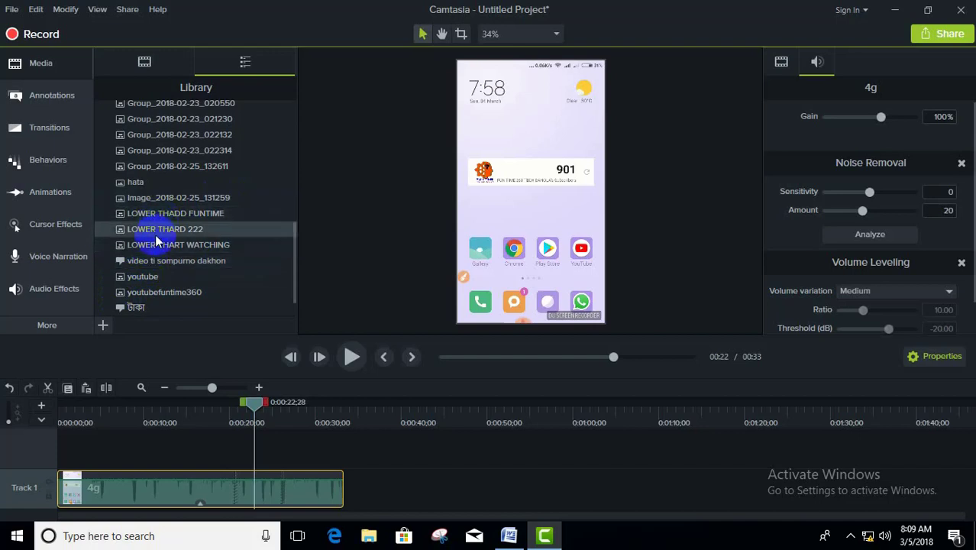
scroll(142, 305, up, 5)
scroll(145, 282, down, 6)
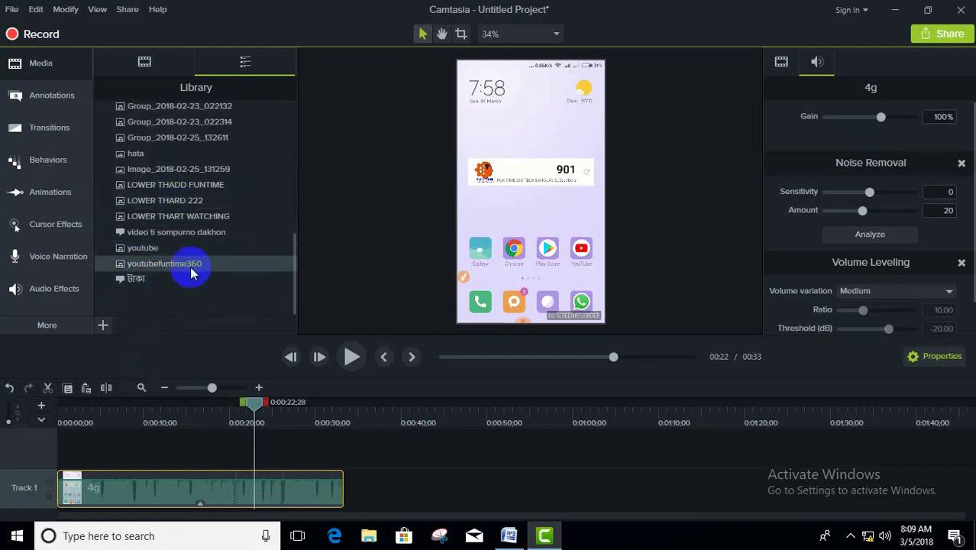
scroll(194, 269, up, 3)
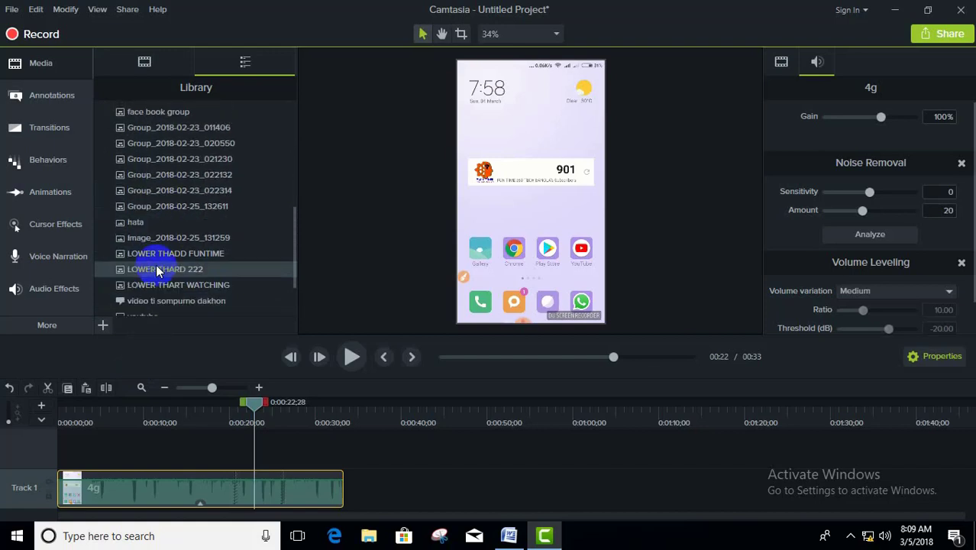
double_click(136, 222)
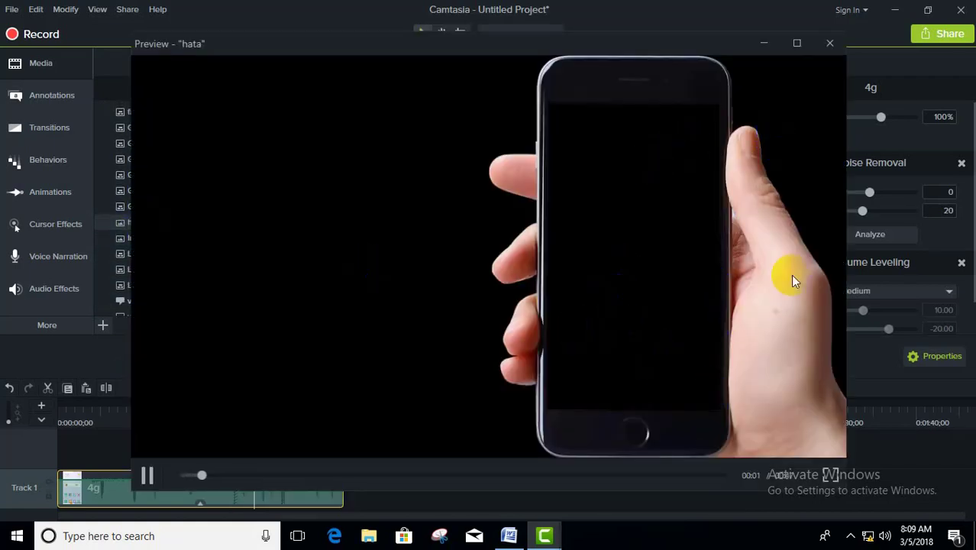
click(960, 9)
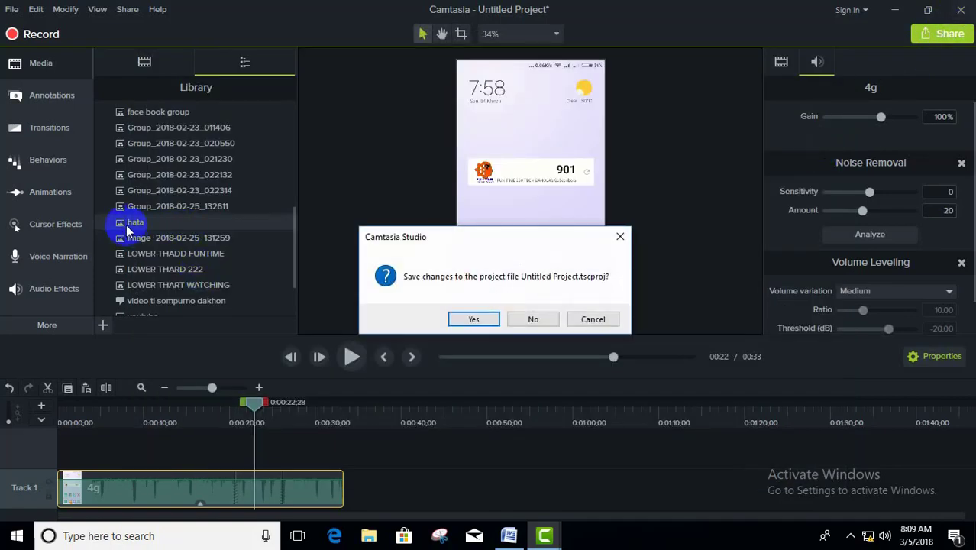
click(621, 236)
drag(115, 223, 60, 456)
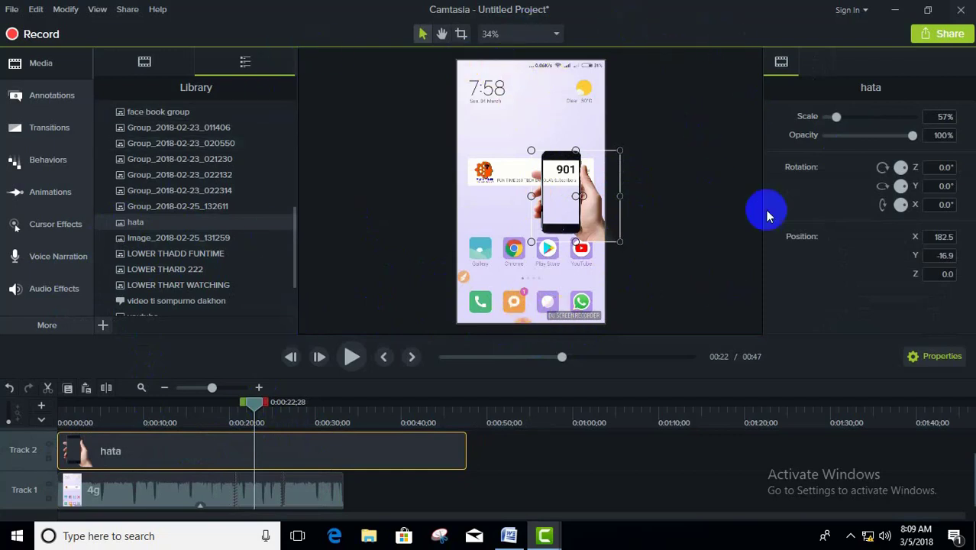
Step: Set the project's canvas width to 1920 in the project settings
click(506, 313)
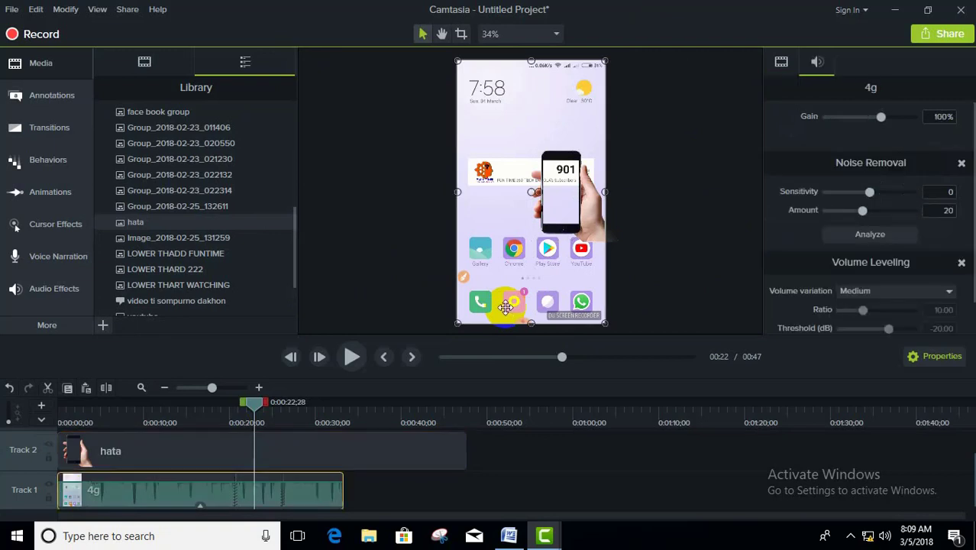
right_click(505, 313)
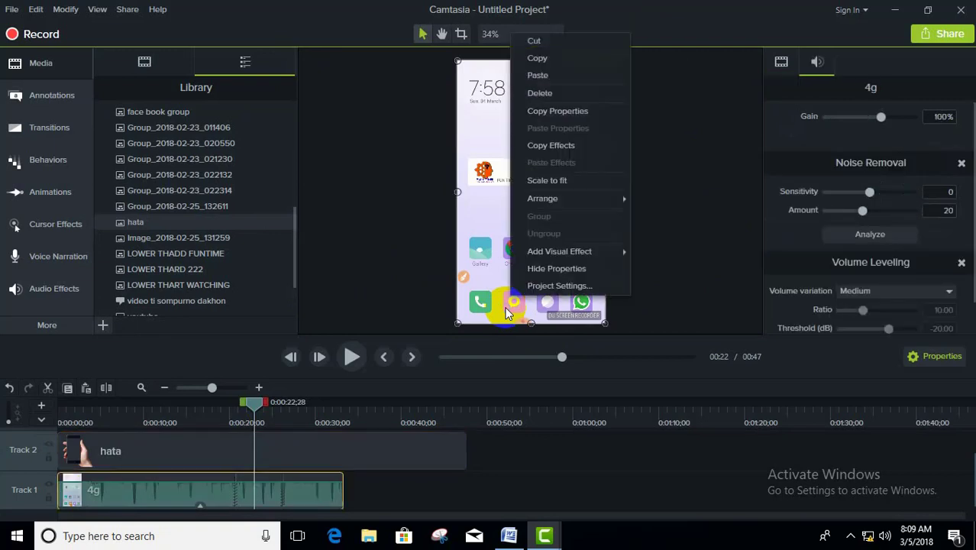
click(552, 287)
double_click(582, 242)
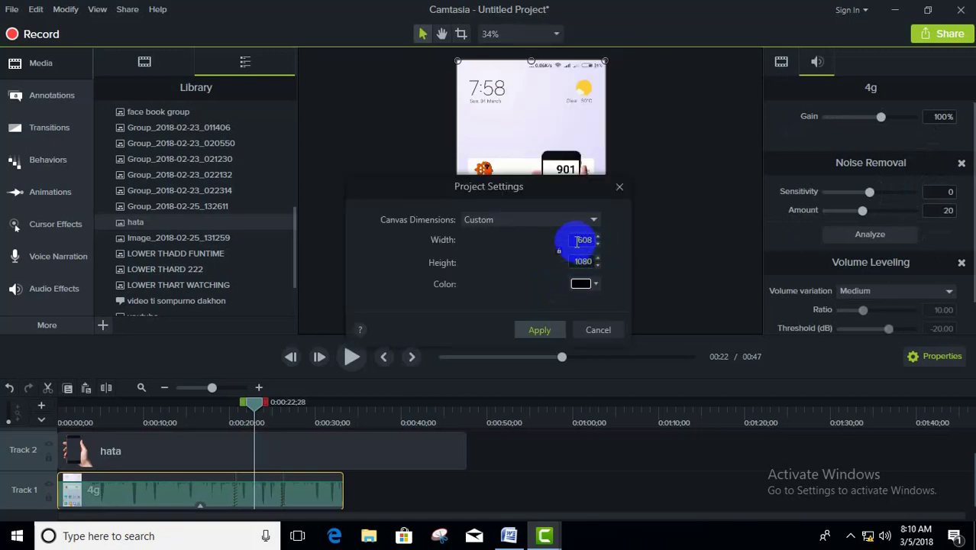
click(598, 242)
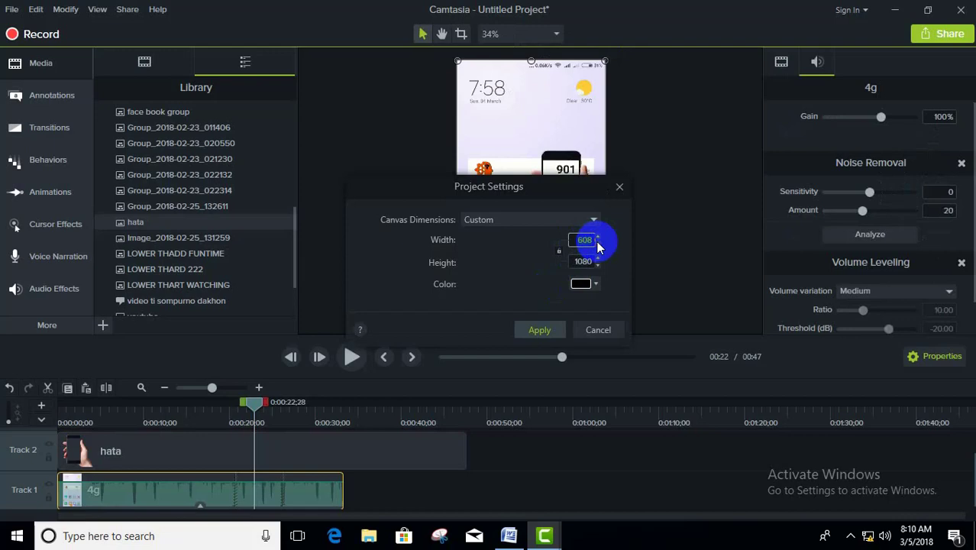
text(1920)
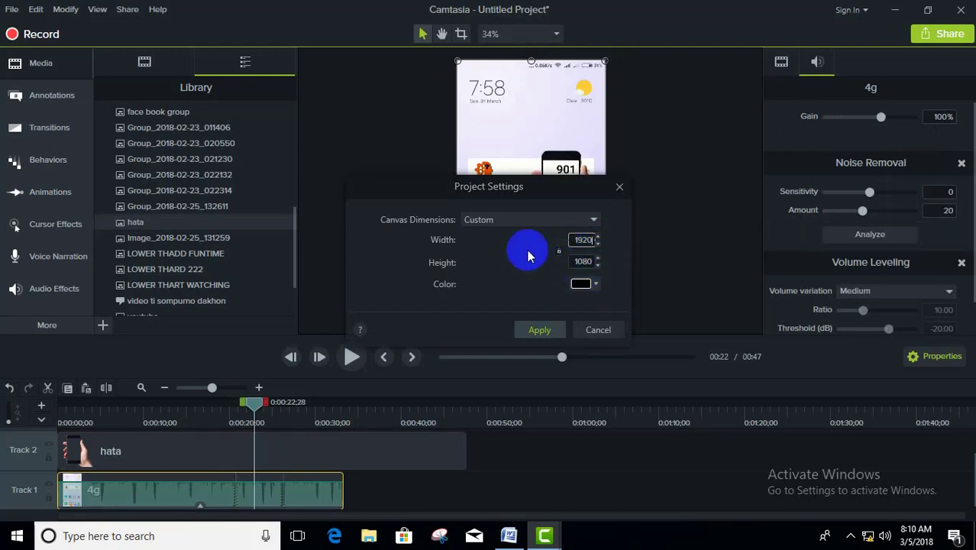
Step: Apply a light green #C4E6AB canvas colour to the project and move the playhead back to 0:00:18;23
click(595, 285)
click(595, 285)
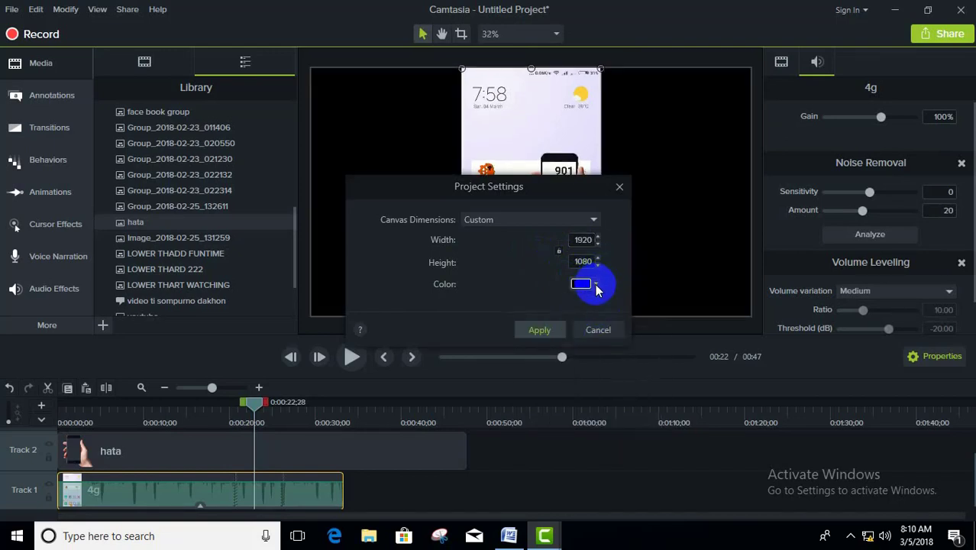
click(594, 284)
drag(598, 355, 541, 357)
click(638, 410)
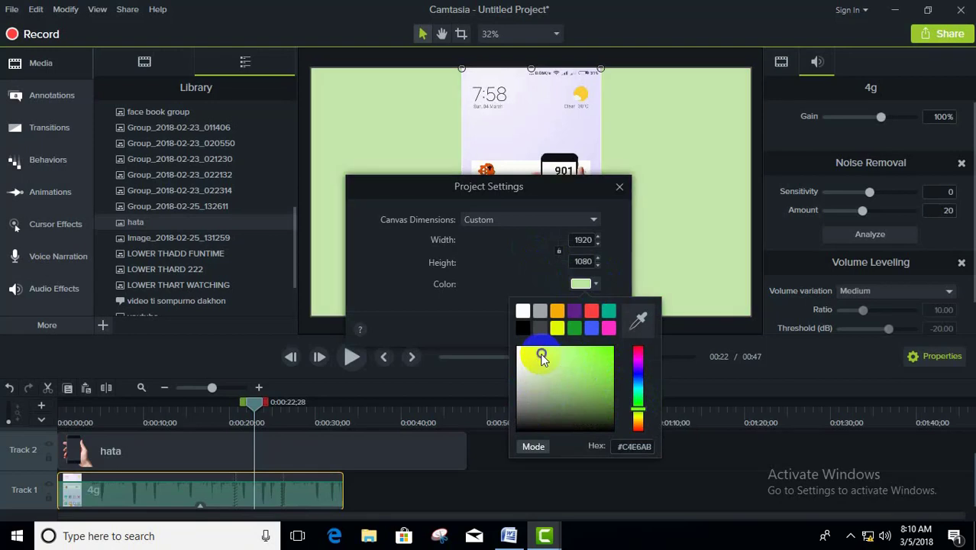
click(580, 254)
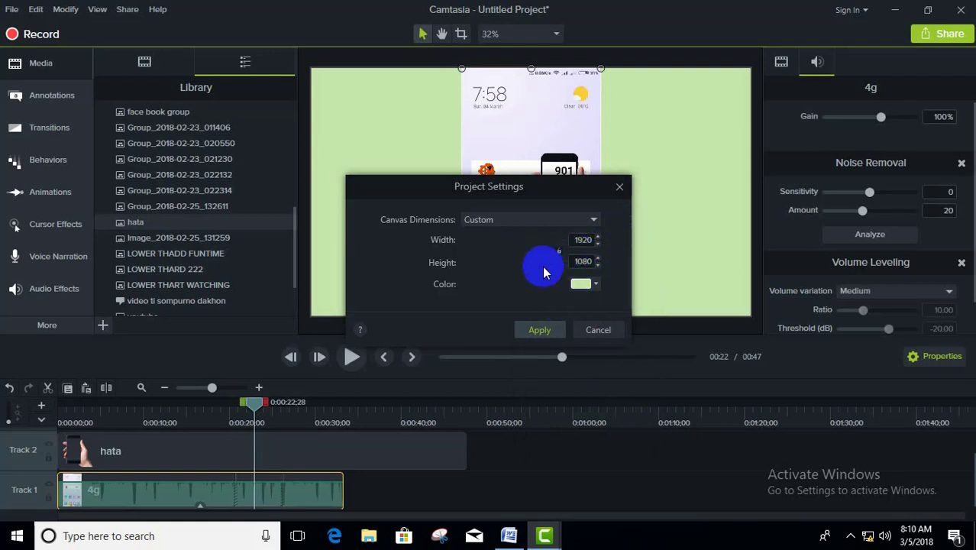
click(537, 337)
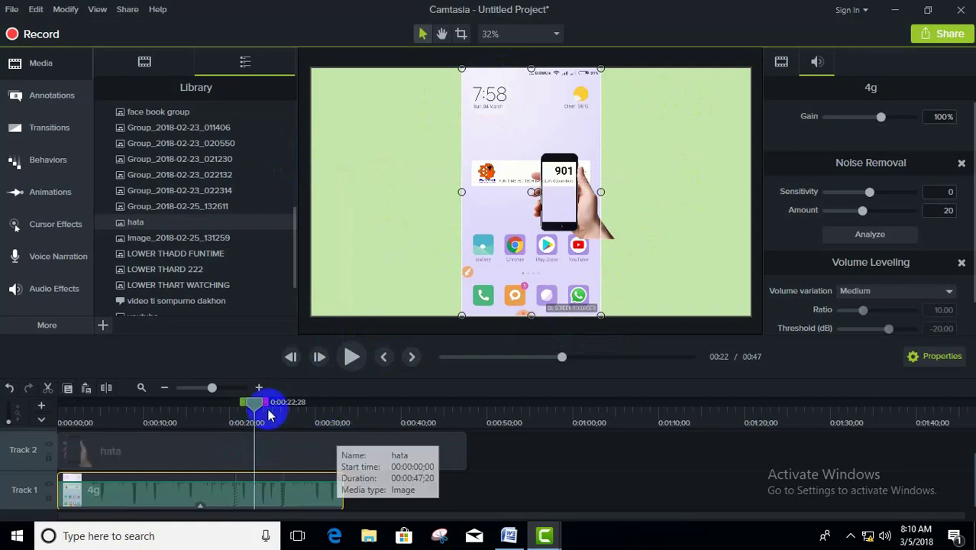
drag(255, 401, 193, 401)
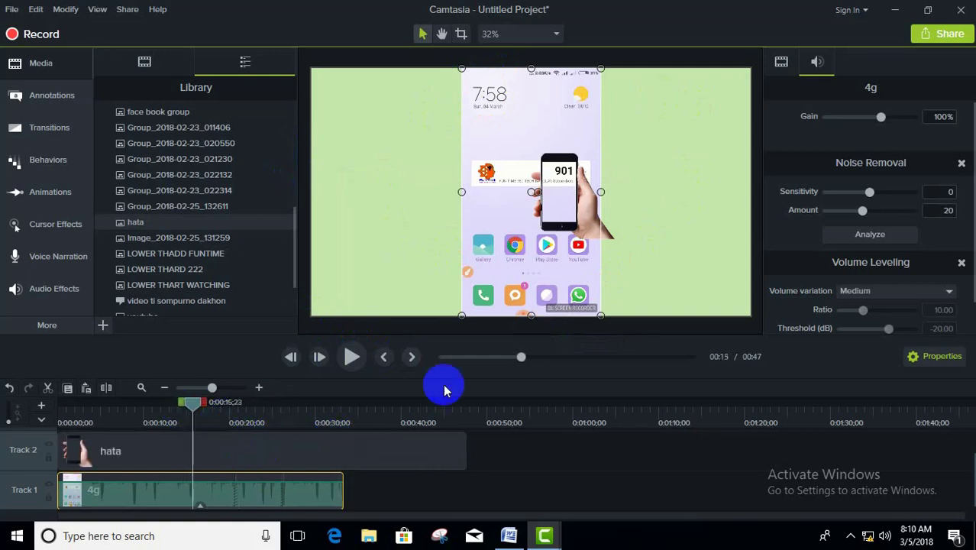
Step: Enlarge the hata image to about 181% and position the hand-held phone over the right half of the canvas, flush with its upper edge
click(556, 229)
drag(530, 238, 457, 315)
drag(615, 153, 706, 59)
drag(455, 315, 437, 344)
drag(565, 174, 635, 163)
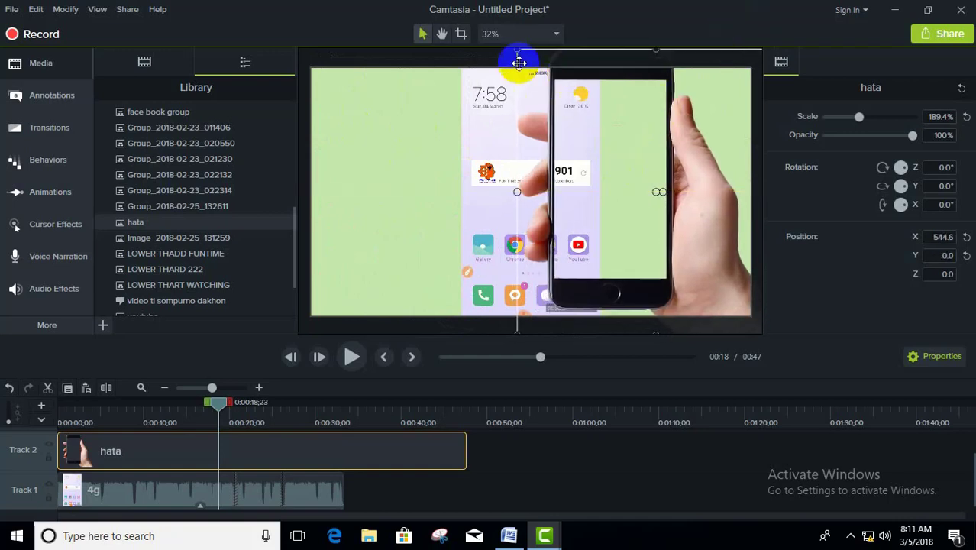
drag(516, 51, 525, 67)
Step: Split the hata clip at 0:00:33;10, where the 4g clip ends, and delete the leftover part
click(323, 459)
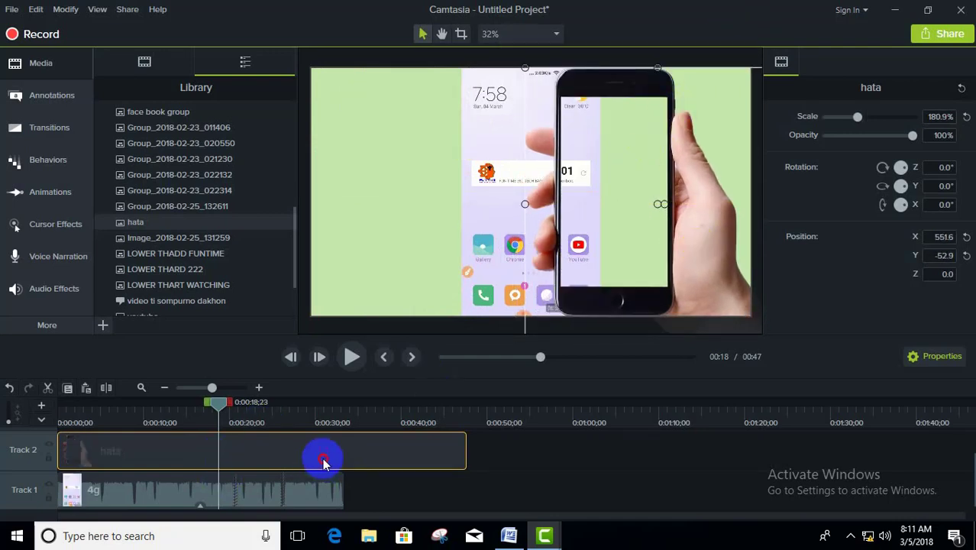
drag(219, 402, 348, 412)
click(108, 392)
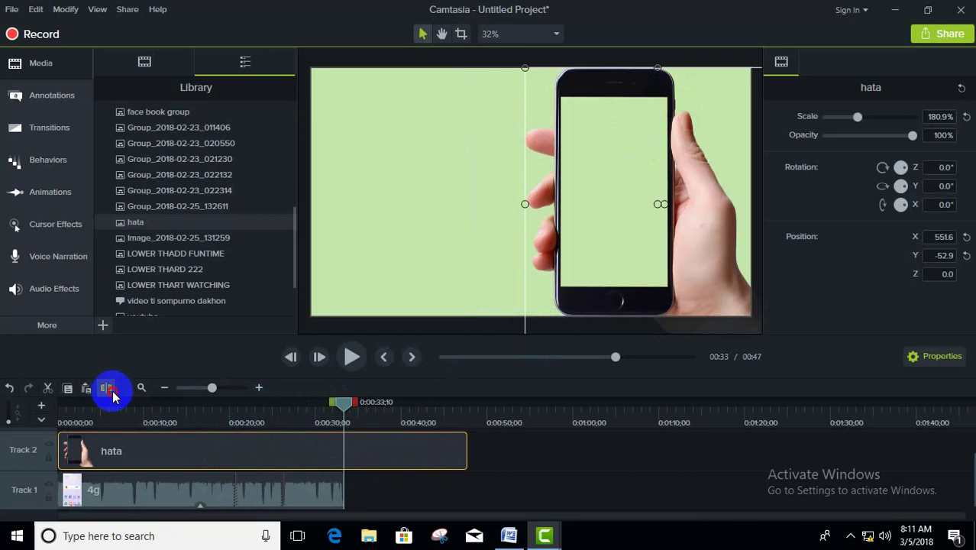
click(386, 447)
right_click(388, 449)
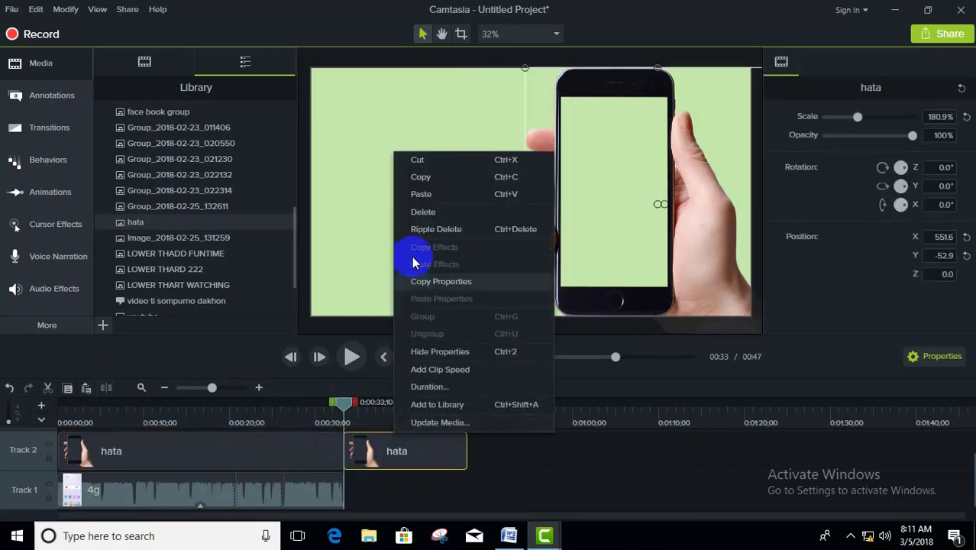
click(424, 212)
Step: With the playhead at 0:00:25;20, scale down and move the 4g recording so it fills the phone's screen in the hata image
drag(336, 397, 191, 471)
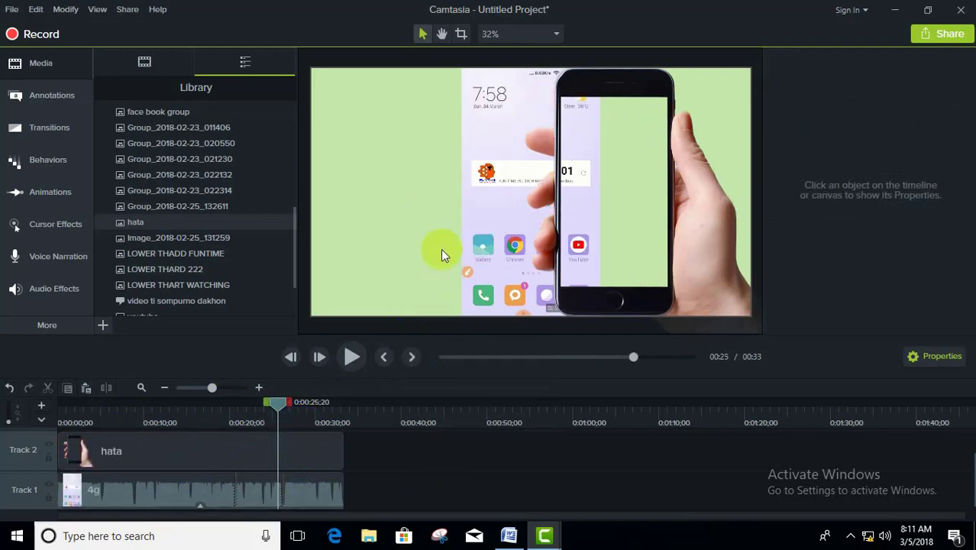
click(316, 497)
drag(504, 183, 474, 175)
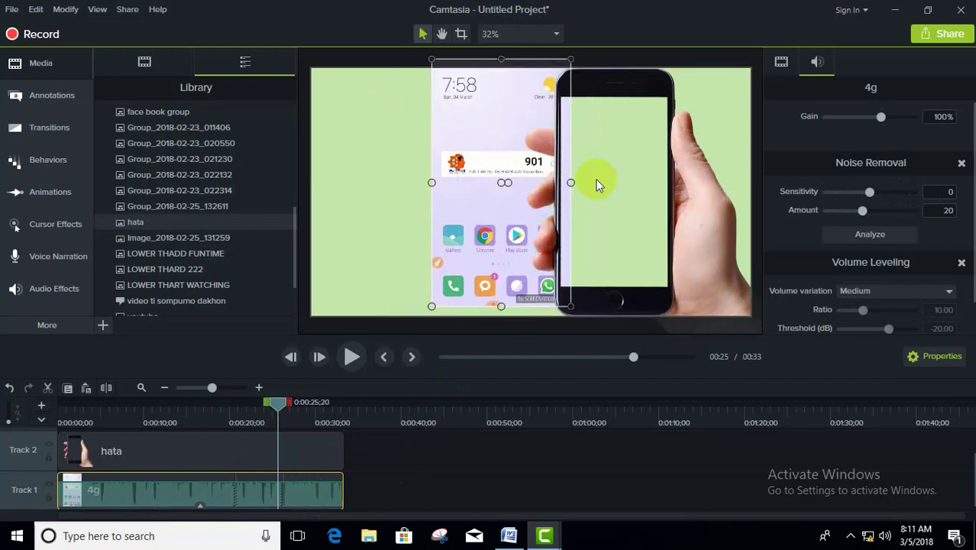
drag(431, 59, 466, 119)
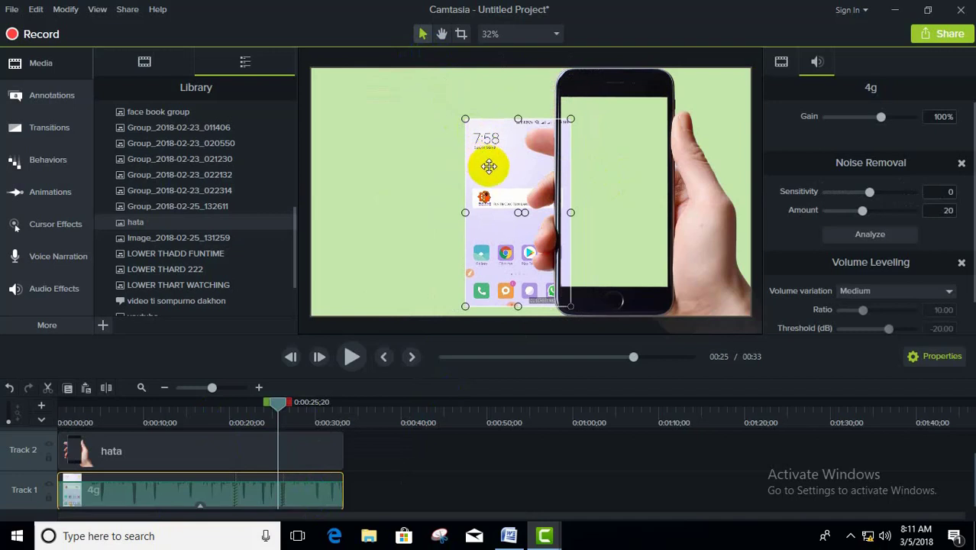
drag(493, 169, 589, 145)
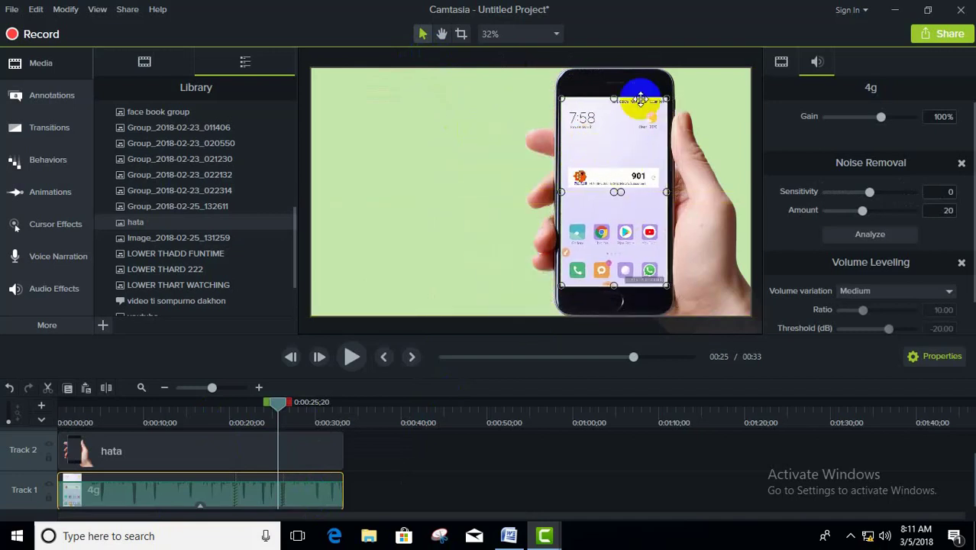
drag(667, 100, 666, 100)
Step: Play a short stretch from 0:00:25;20 to check the recording inside the phone frame
click(245, 450)
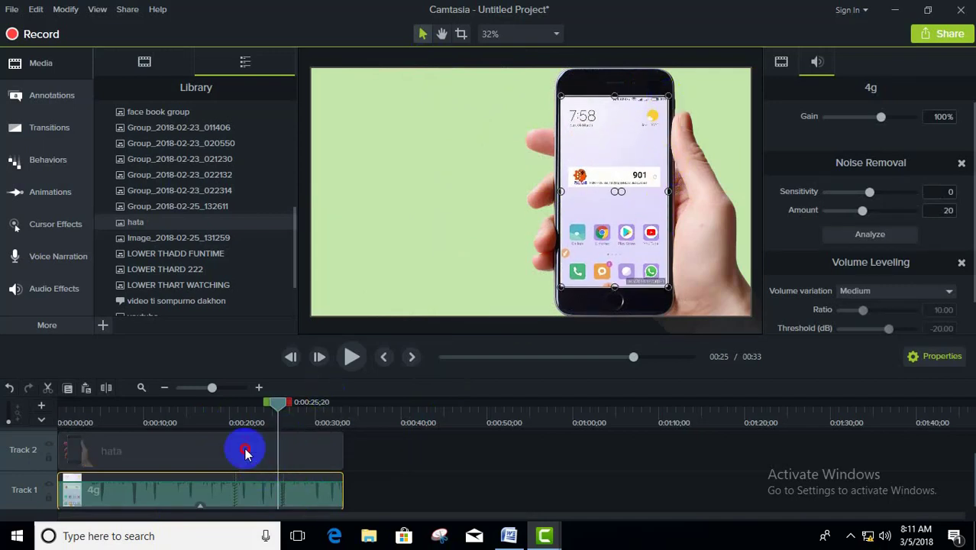
click(352, 356)
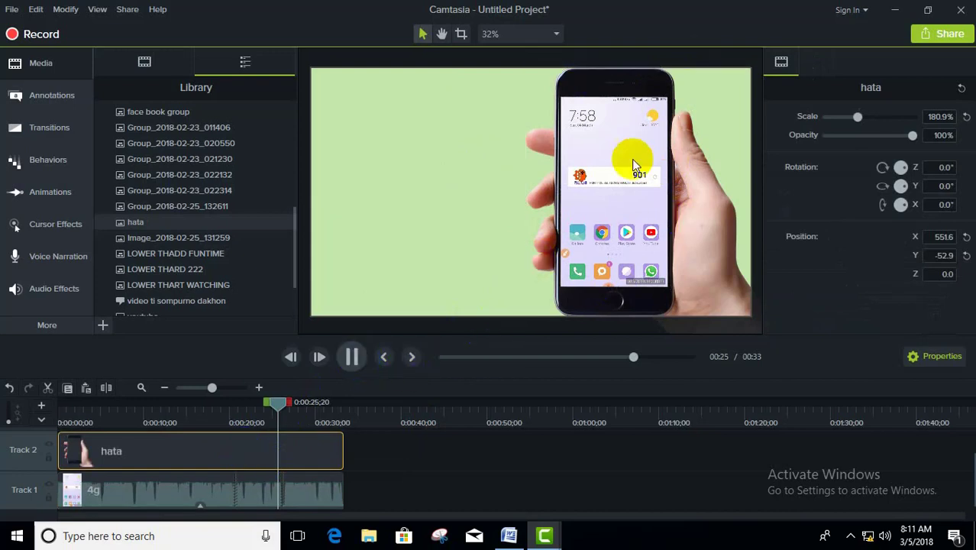
click(351, 357)
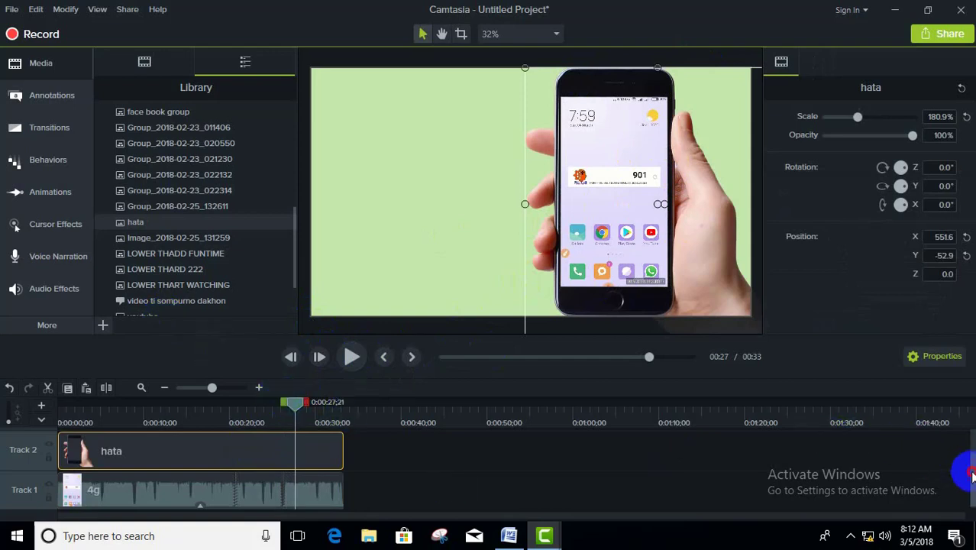
Step: Add a plain shadowed text callout at 0:00:27;21 on Track 3 and enlarge its box over the empty area beside the phone
drag(971, 473, 961, 447)
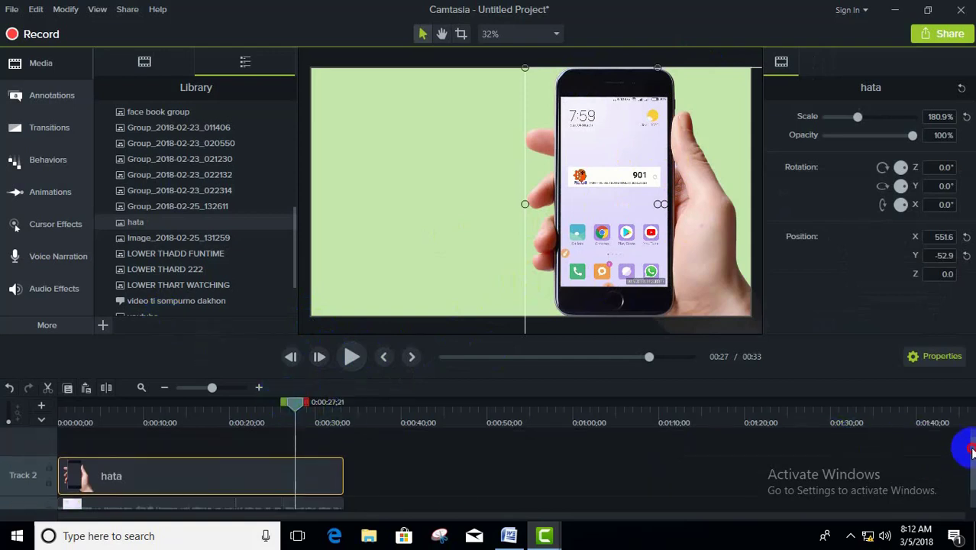
click(97, 445)
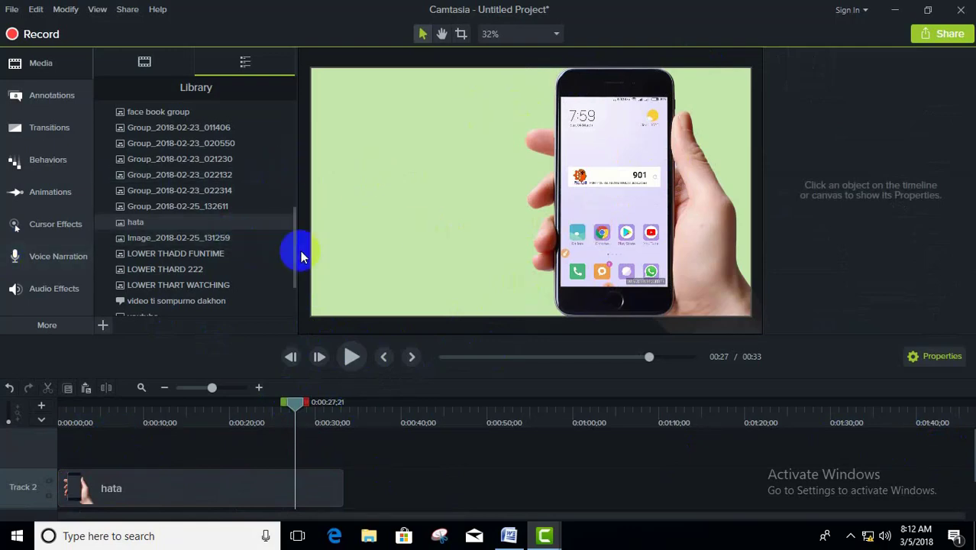
scroll(348, 235, up, 3)
scroll(352, 244, down, 3)
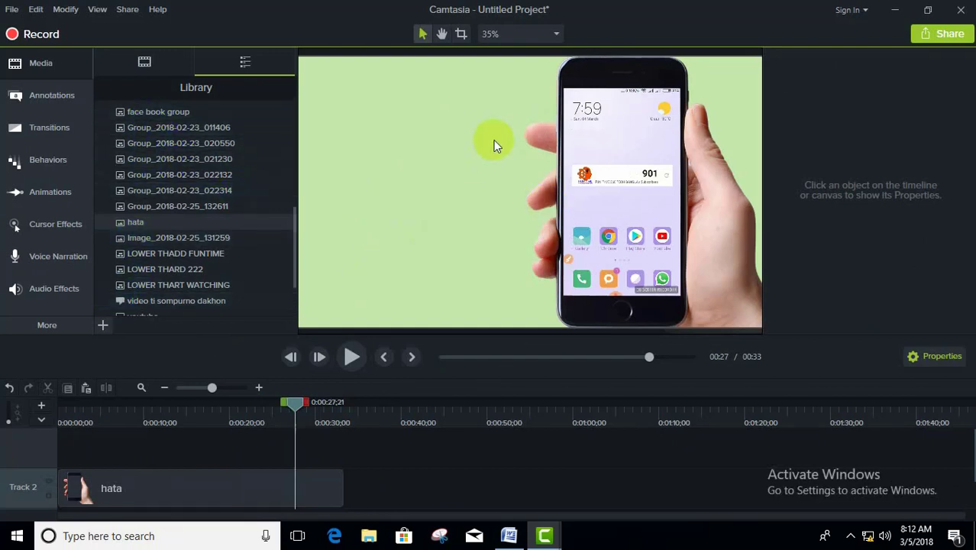
click(33, 96)
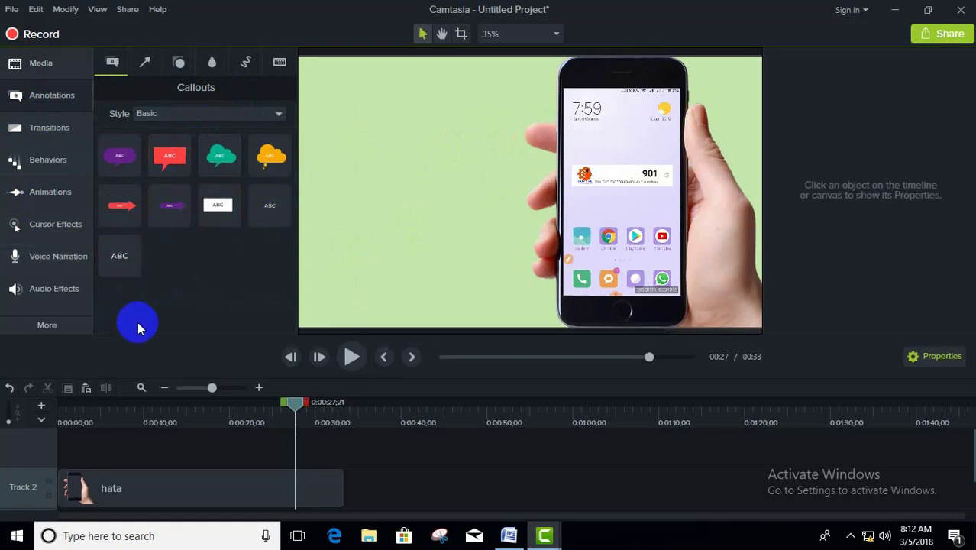
double_click(121, 254)
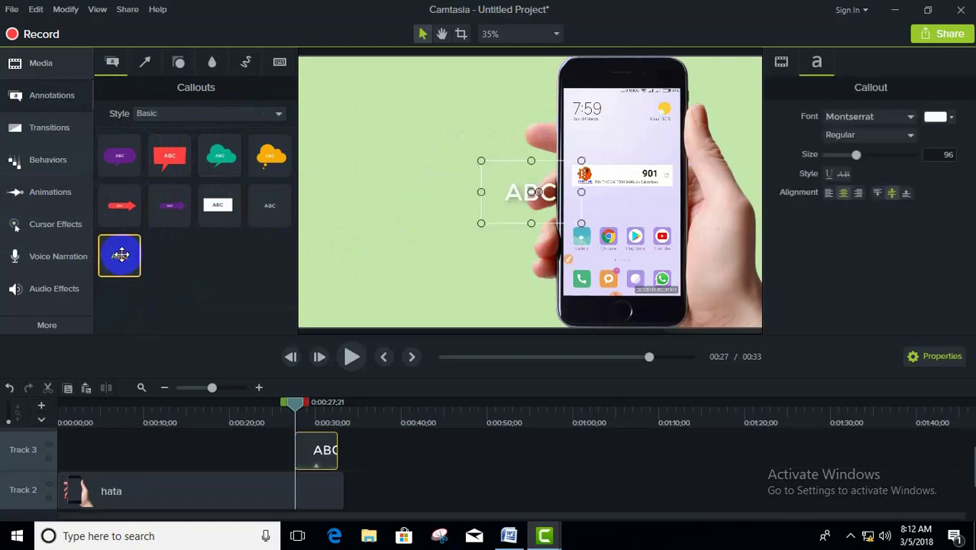
click(487, 211)
drag(490, 177, 328, 107)
drag(407, 132, 521, 168)
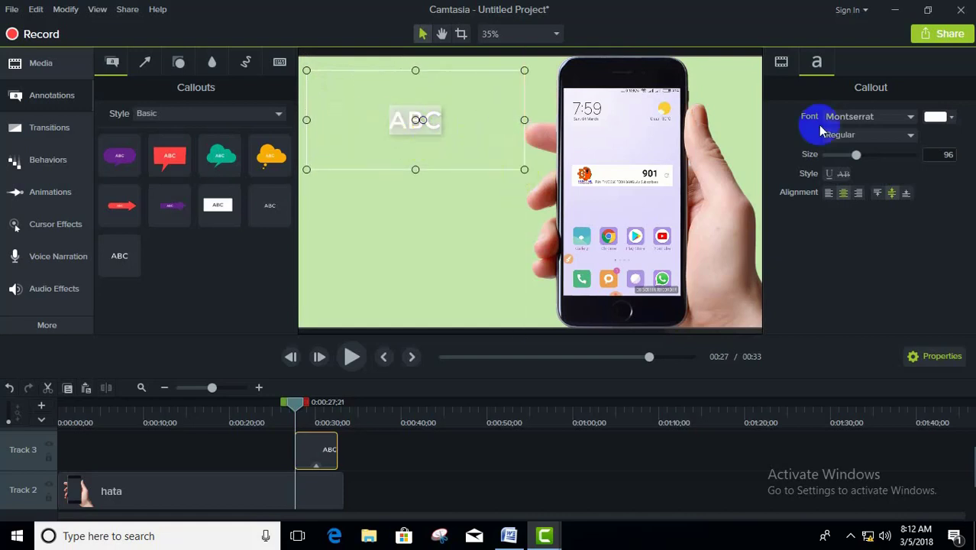
Step: Make the callout's font colour red and replace its text with "THANKS FOR WATCHING"
click(951, 118)
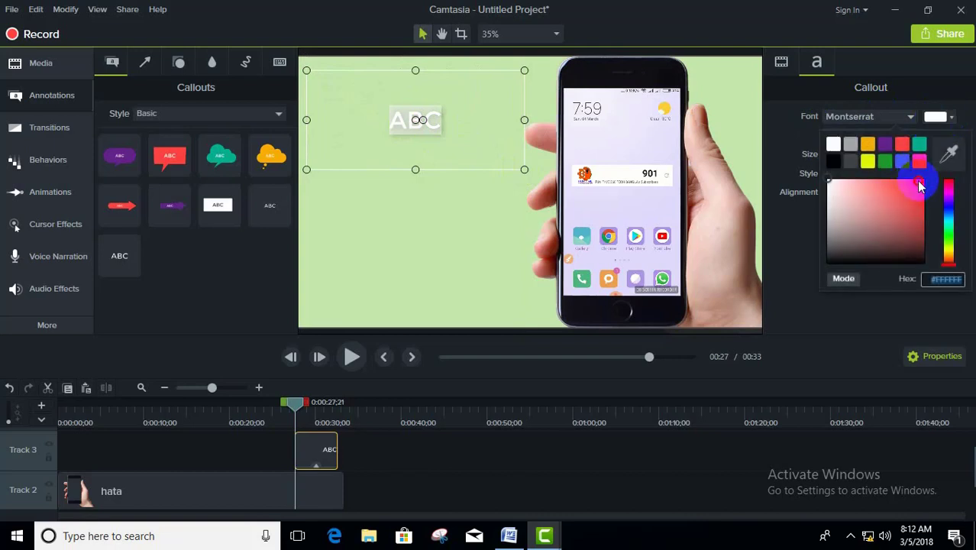
click(920, 187)
click(386, 120)
drag(386, 121, 466, 124)
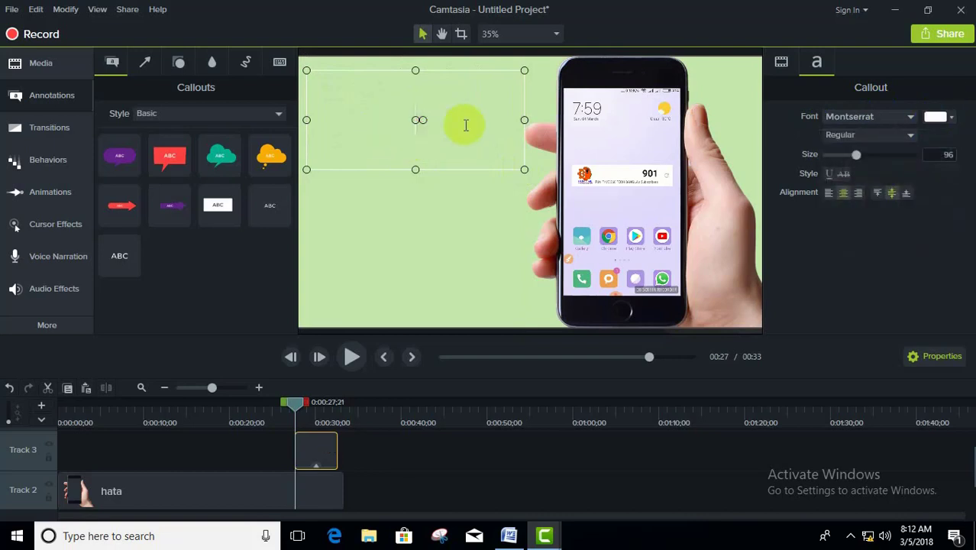
text(THANKS FOR WATCHIN)
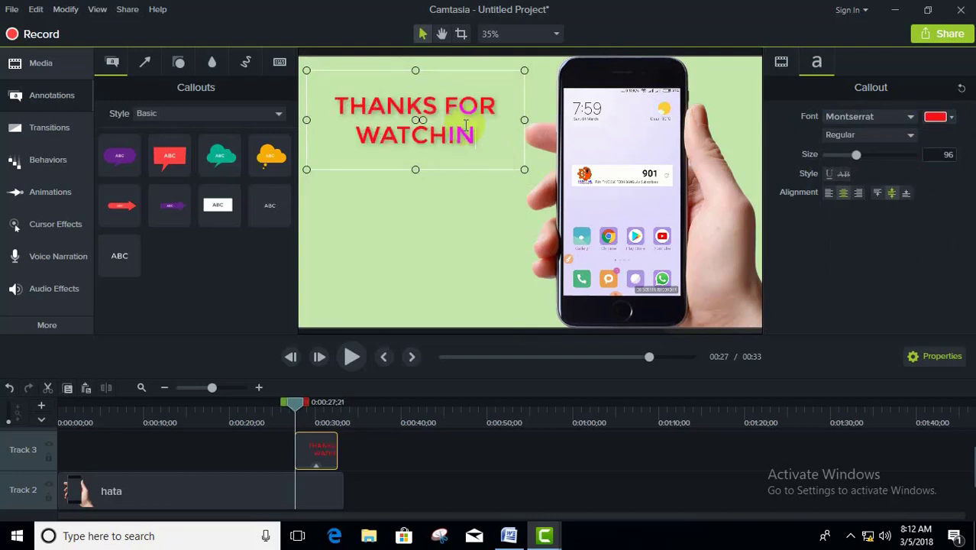
text(G)
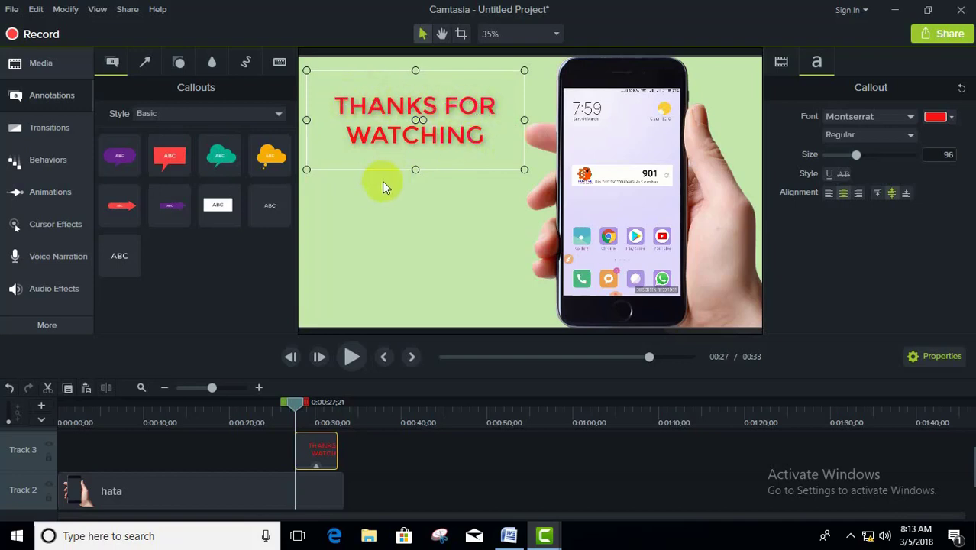
Step: Reduce the height of the callout's text box and set its font to Segoe Print
drag(414, 169, 422, 146)
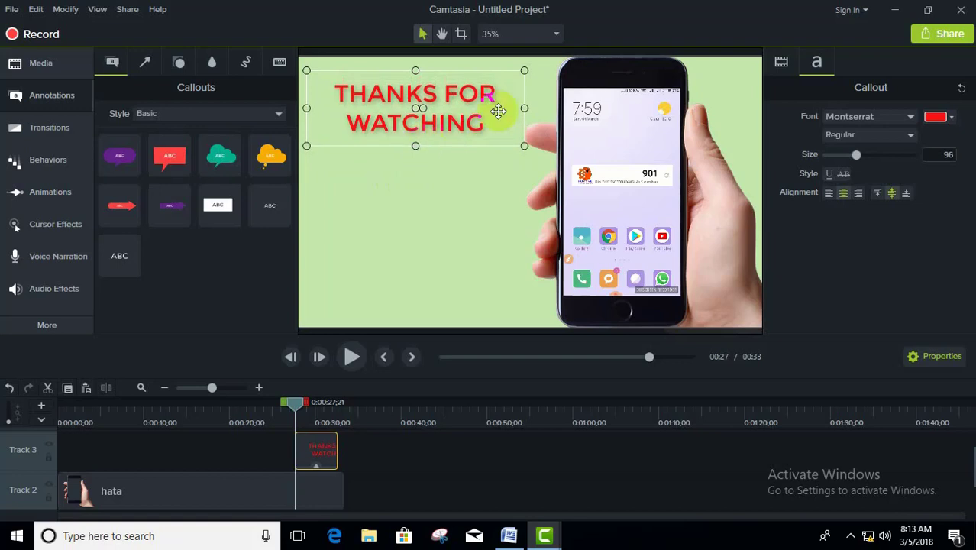
click(882, 118)
click(339, 106)
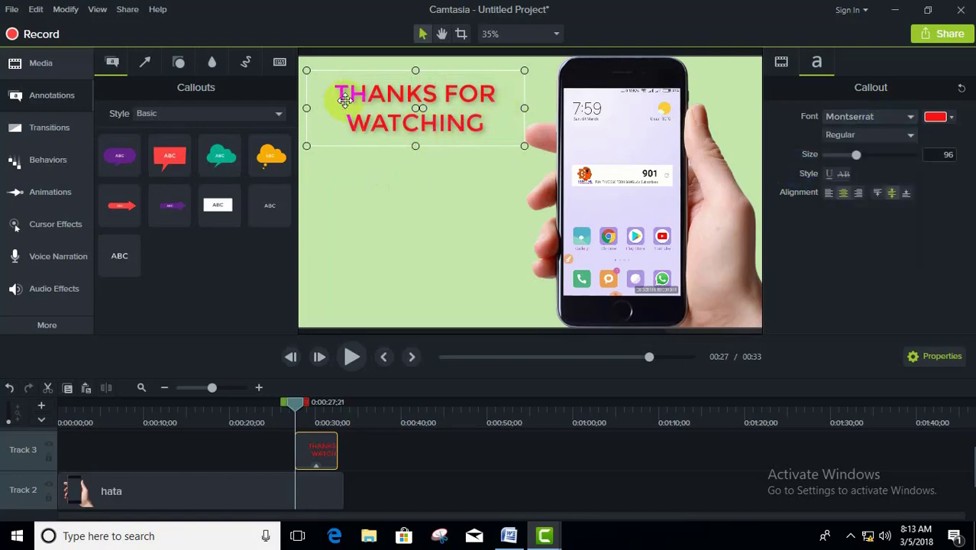
double_click(346, 100)
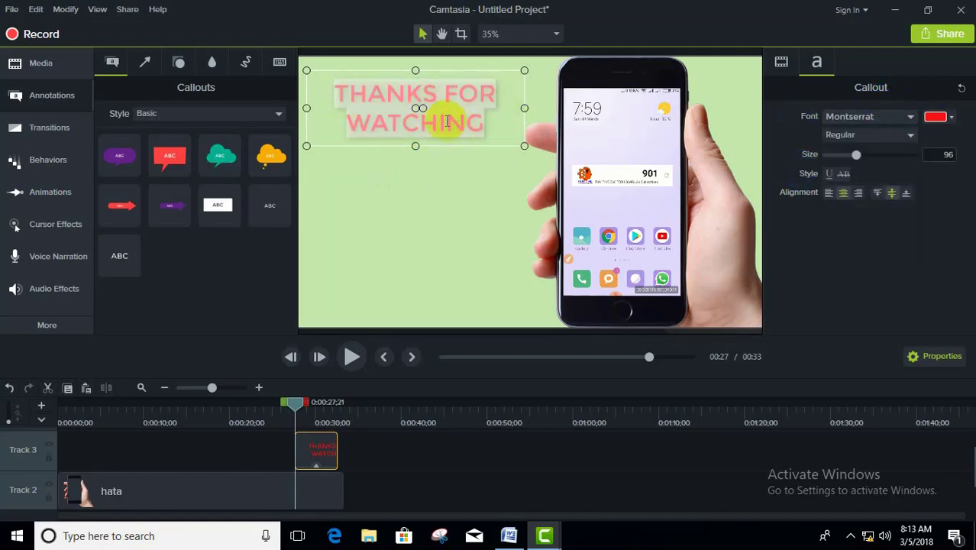
click(910, 118)
scroll(882, 206, down, 1)
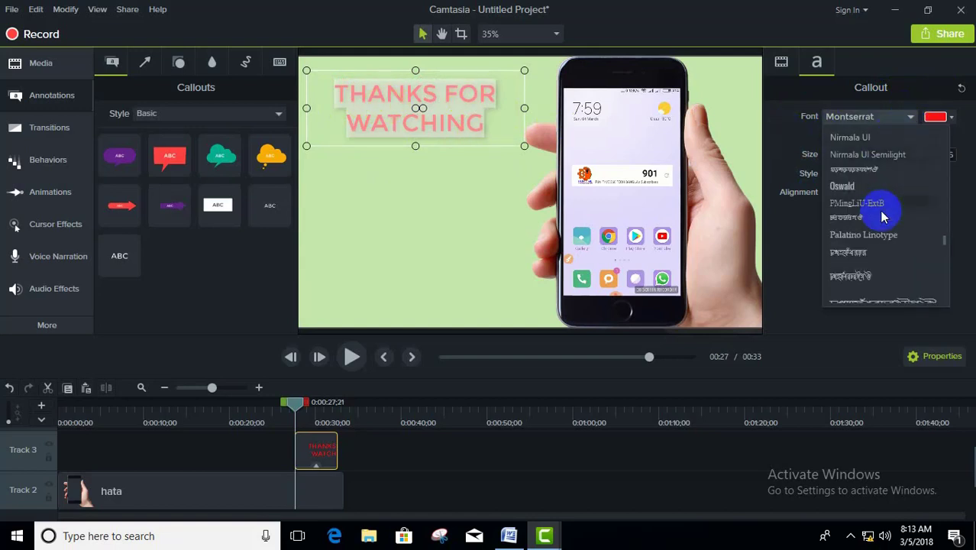
scroll(882, 223, down, 5)
scroll(882, 225, down, 5)
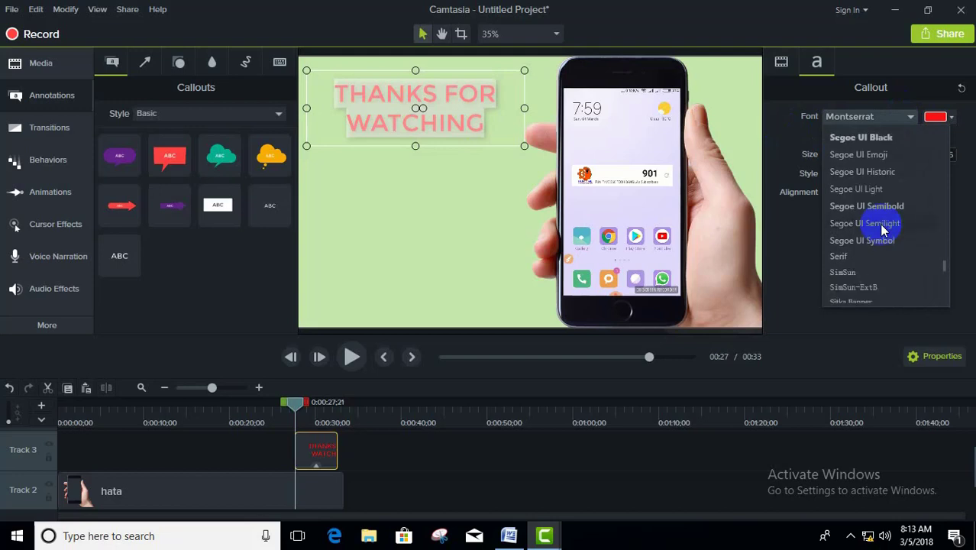
scroll(882, 229, down, 5)
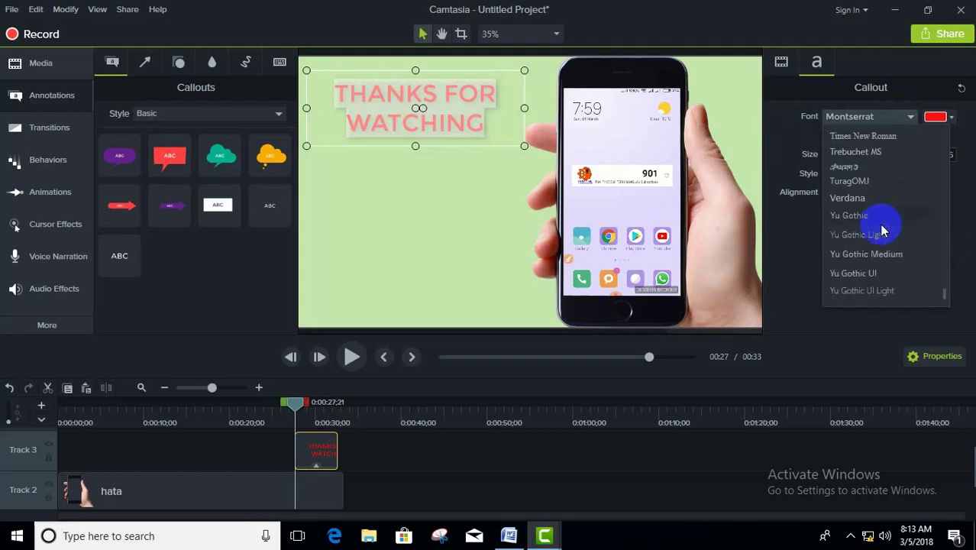
scroll(882, 229, down, 1)
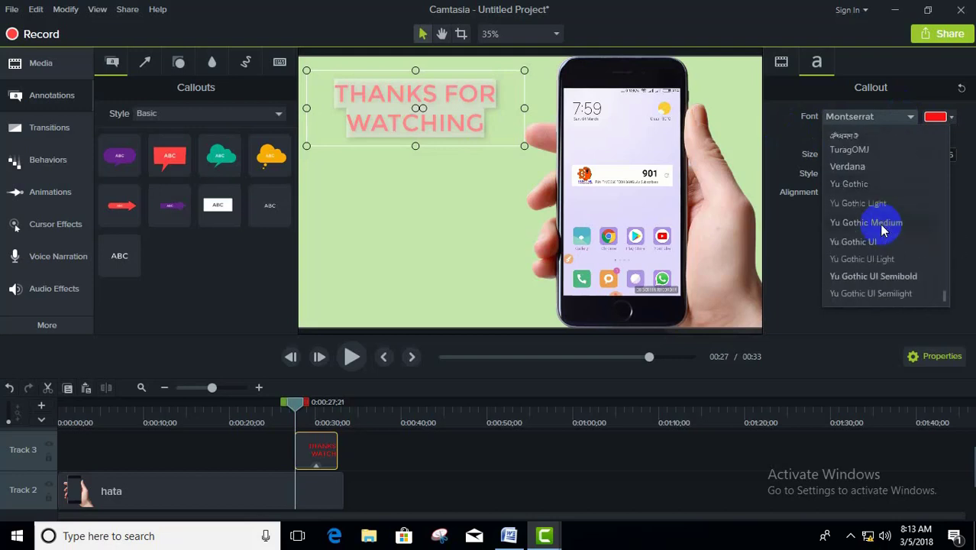
scroll(882, 229, up, 10)
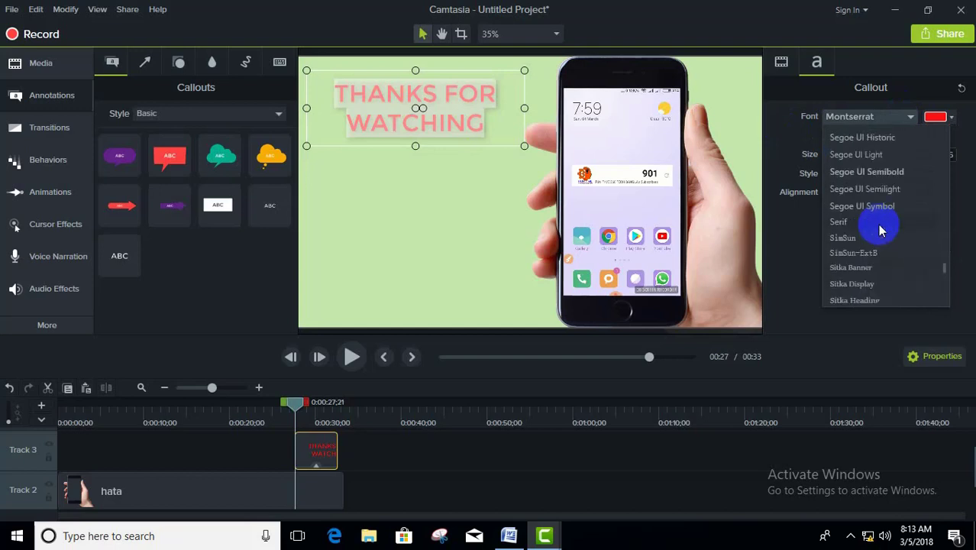
click(855, 202)
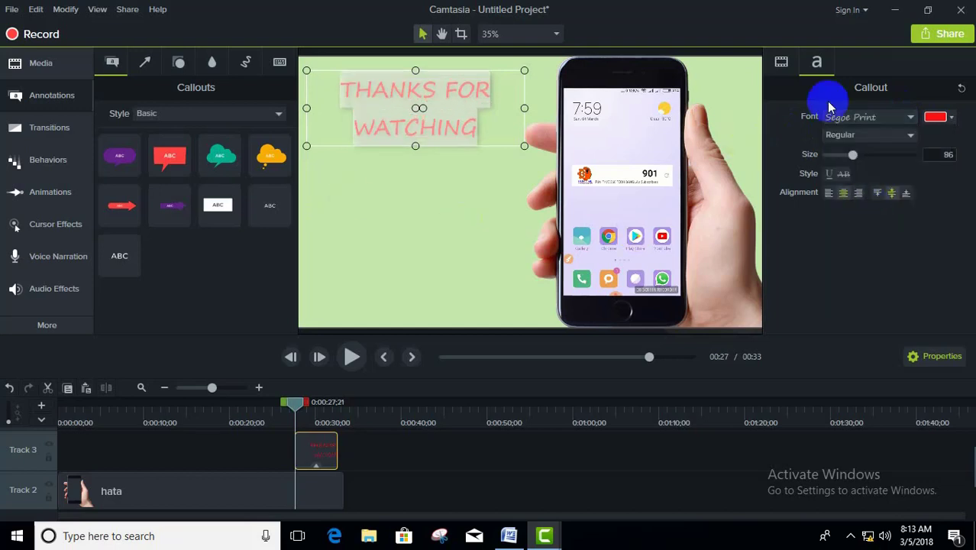
Step: Set the "THANKS FOR WATCHING" text to Bold at size 122
click(874, 135)
click(860, 183)
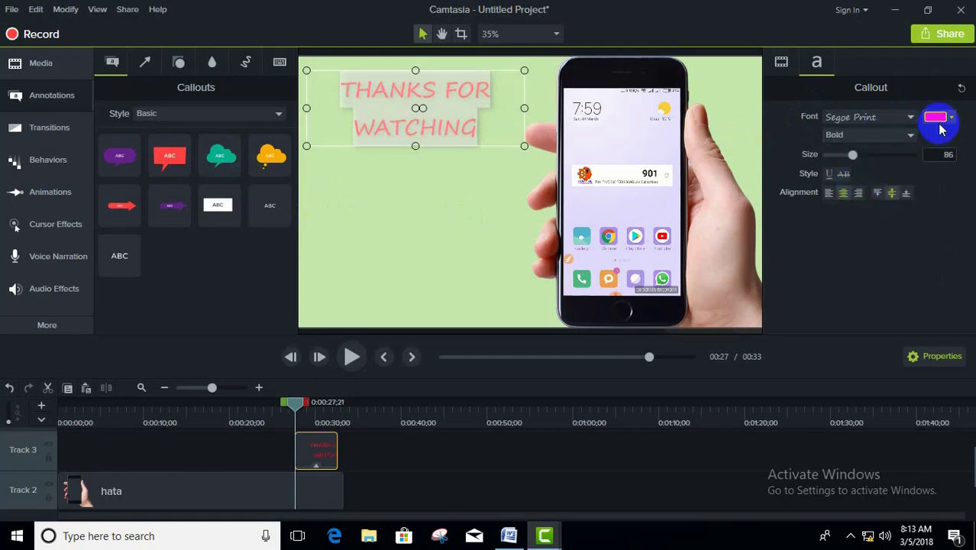
drag(856, 158, 865, 159)
drag(854, 157, 866, 154)
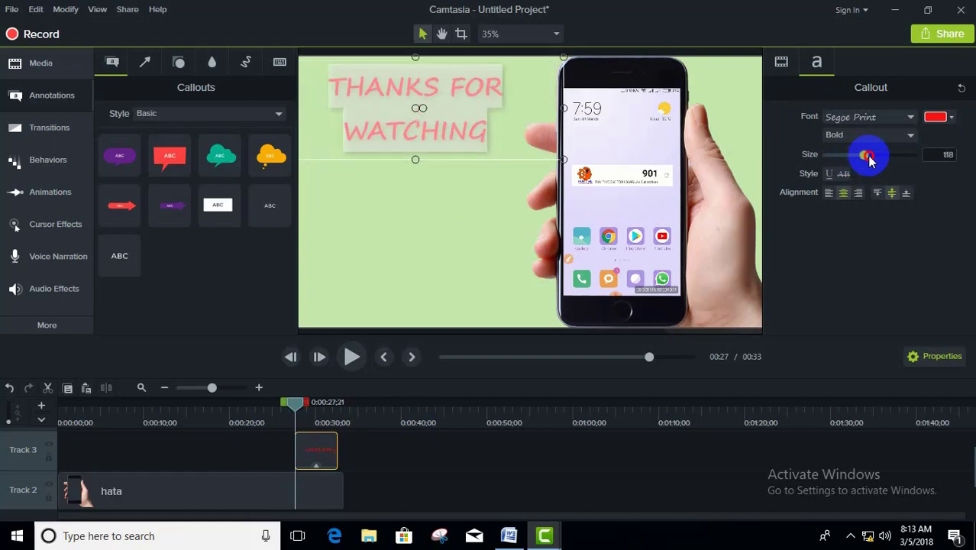
Step: Try left and right alignment on the callout text, return it to centred and deselect the callout
click(828, 192)
click(857, 194)
click(843, 192)
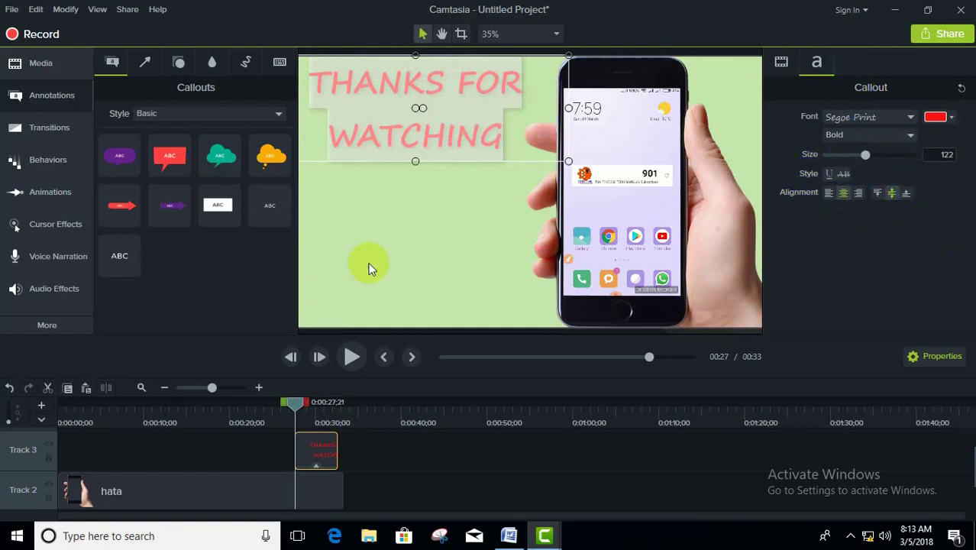
click(377, 240)
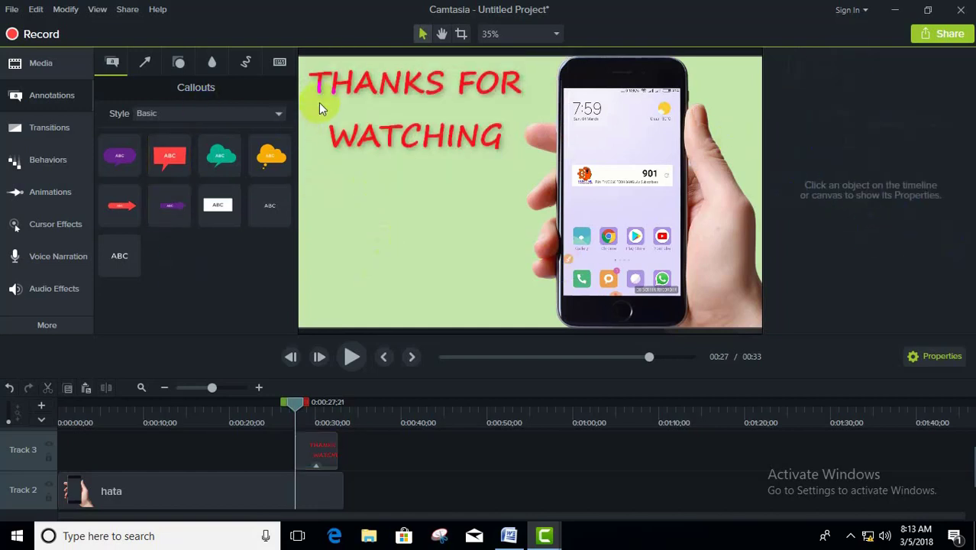